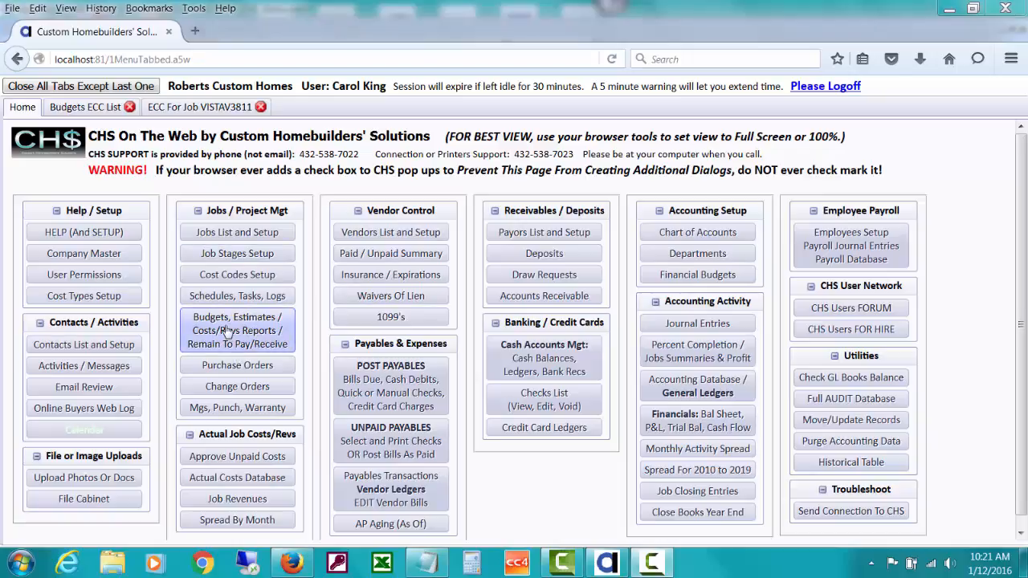
# Open the VISTAV3811 ECC worksheet from the budgets list and scroll to 1200 - SITE WORK.
pyautogui.click(112, 106)
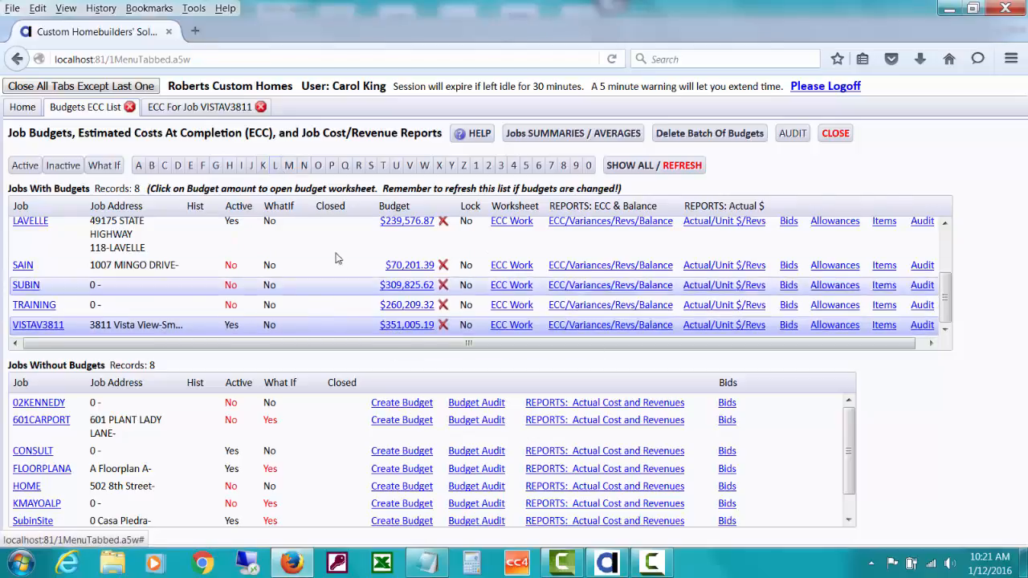
pyautogui.click(236, 111)
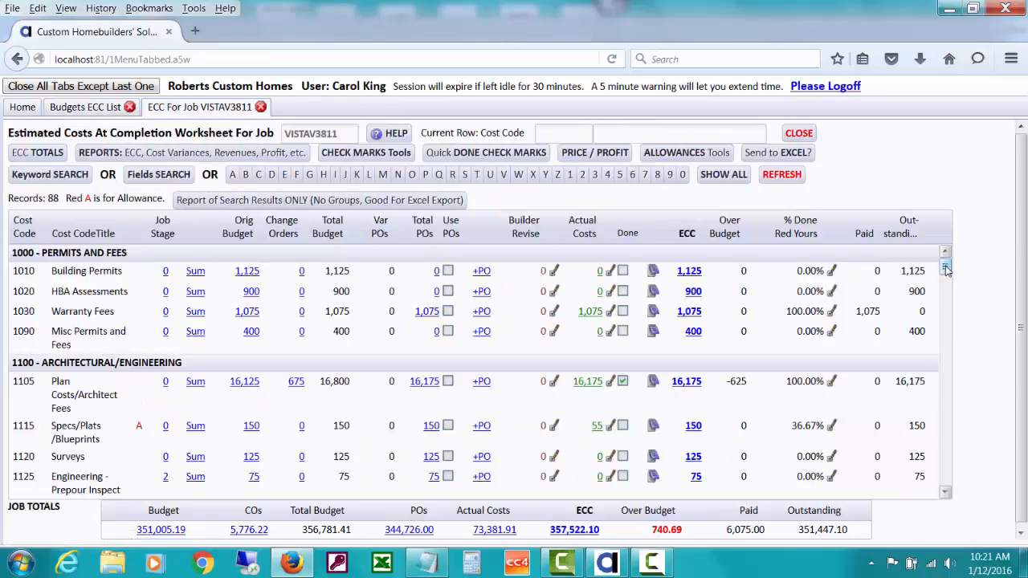
pyautogui.moveTo(946, 266); pyautogui.dragTo(946, 271)
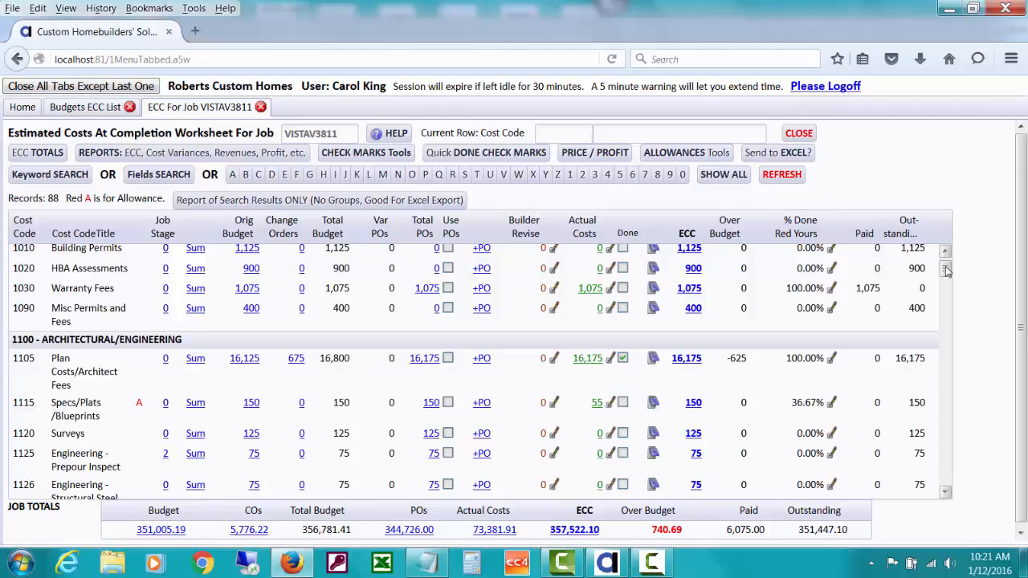
pyautogui.moveTo(946, 271); pyautogui.dragTo(946, 261)
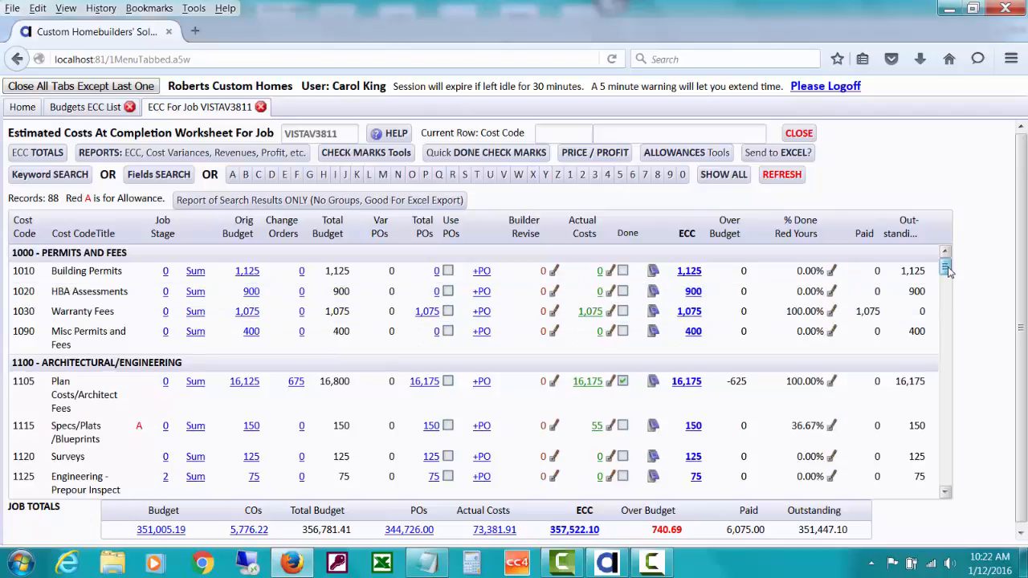
pyautogui.moveTo(948, 271); pyautogui.dragTo(948, 299)
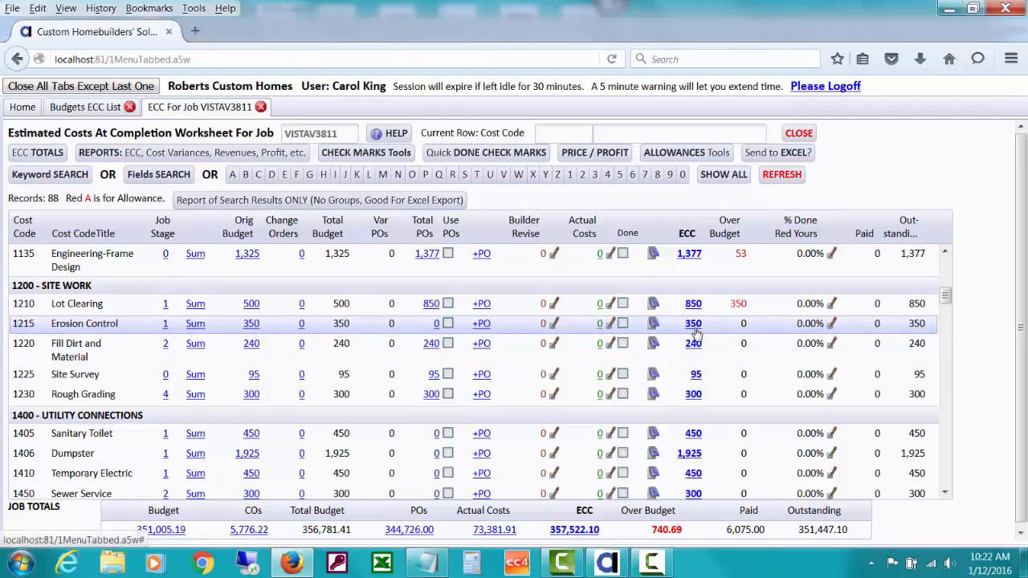
pyautogui.click(429, 304)
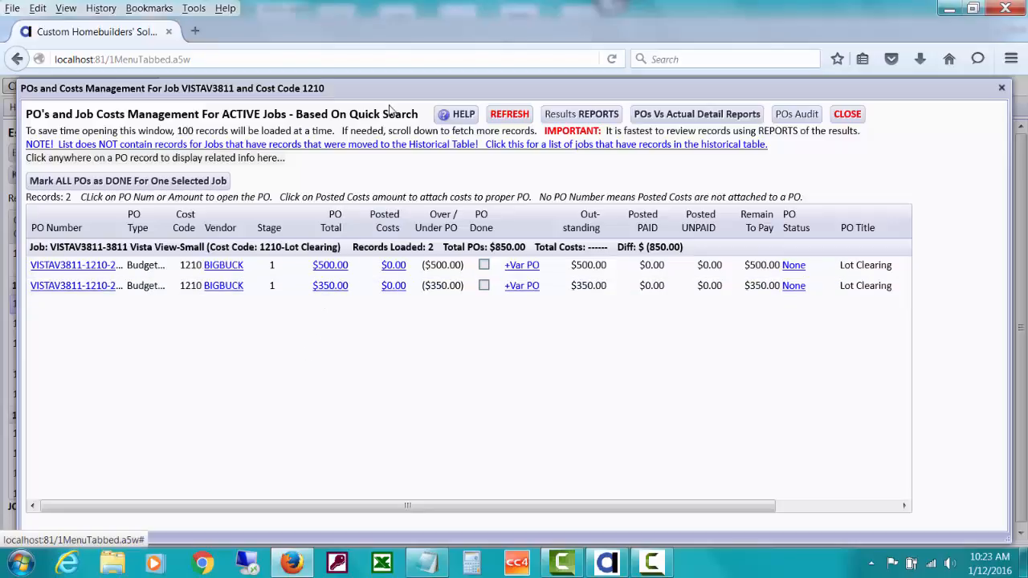
pyautogui.moveTo(388, 94)
pyautogui.mouseDown()
pyautogui.moveTo(391, 428)
pyautogui.moveTo(382, 105)
pyautogui.mouseUp()
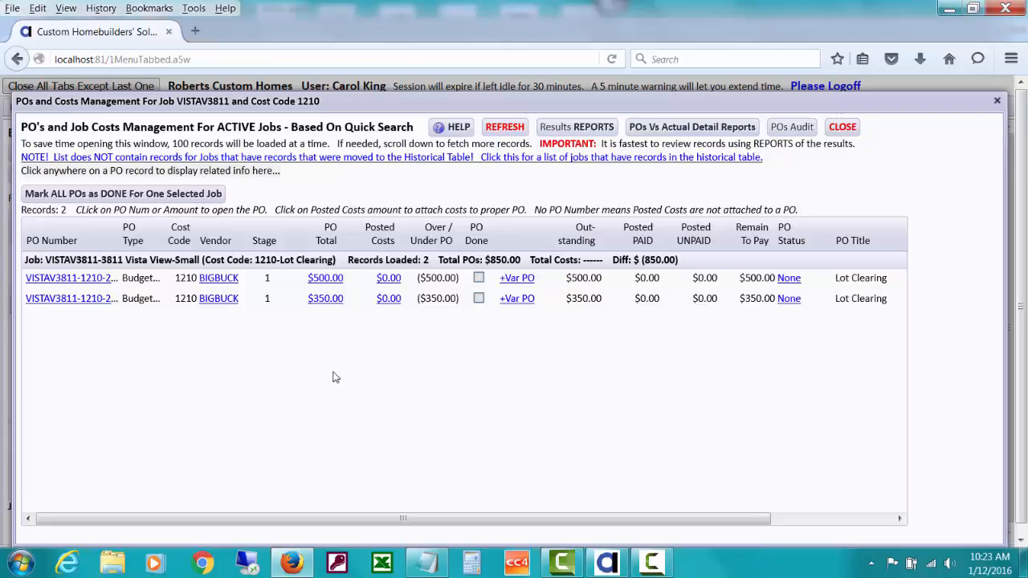
pyautogui.click(322, 298)
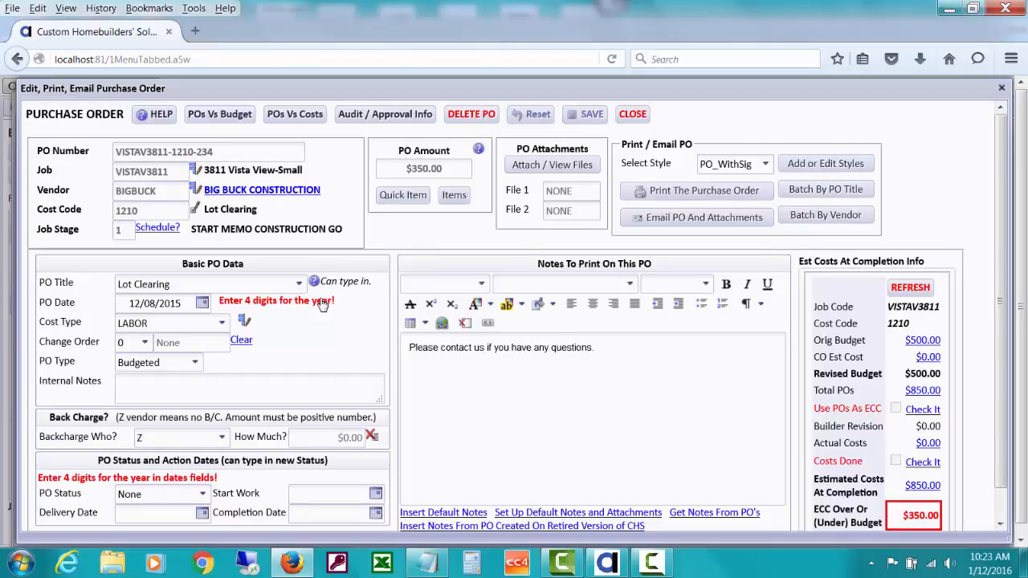
# Try switching the PO to 1215 Erosion Control, cancel the change, then close the PO and POs list.
pyautogui.click(194, 213)
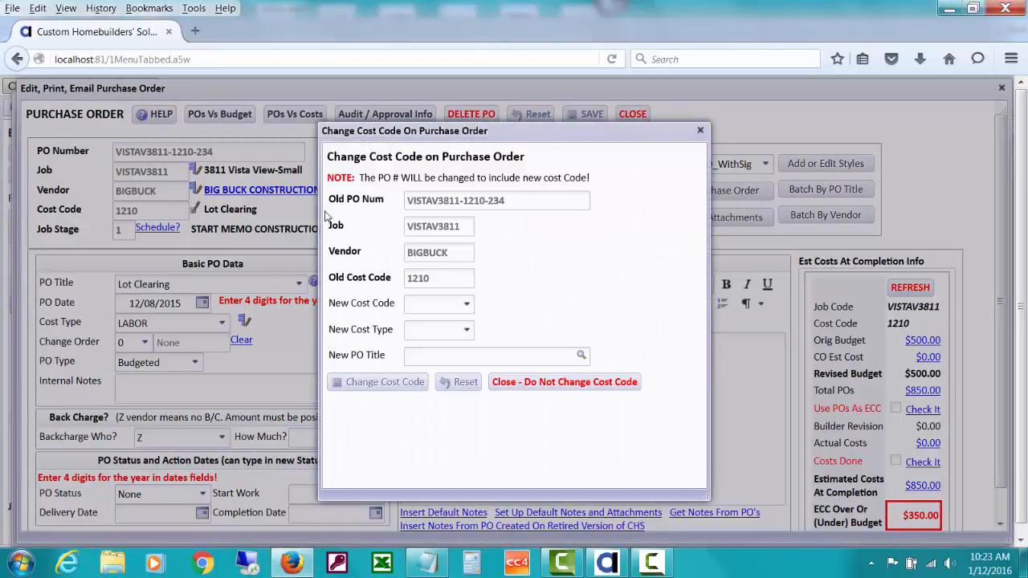
pyautogui.click(466, 307)
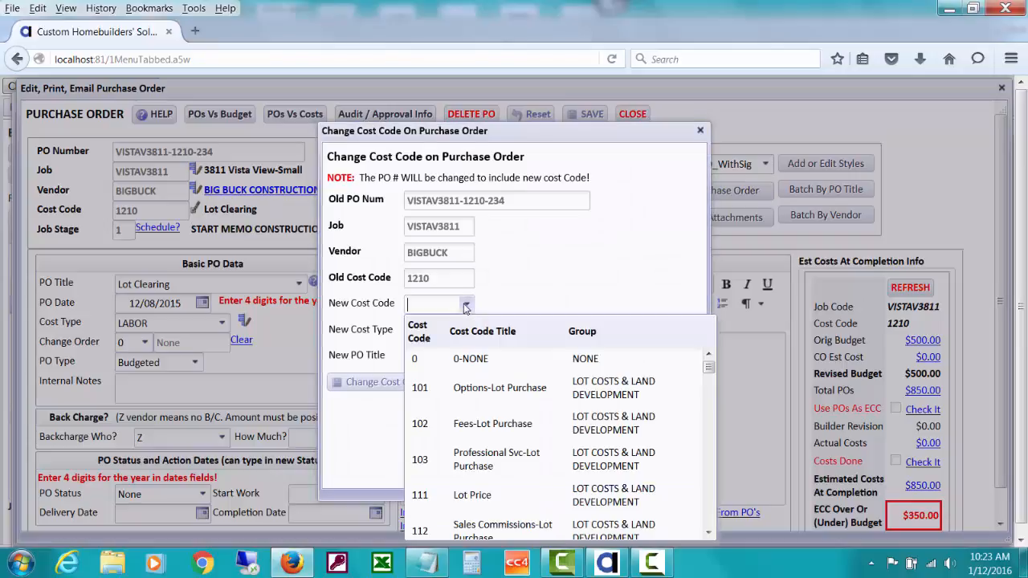
pyautogui.write('12')
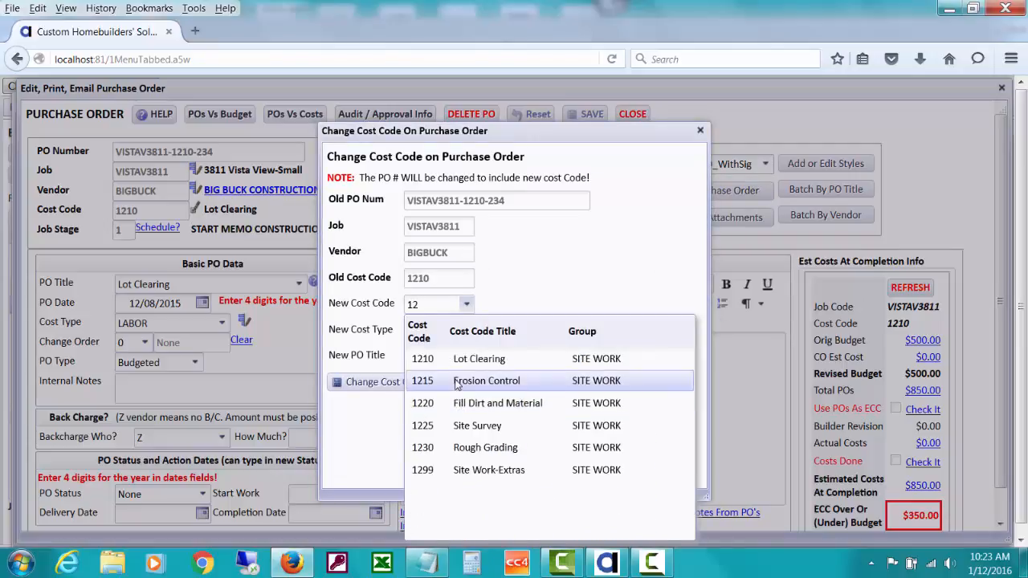
pyautogui.click(533, 267)
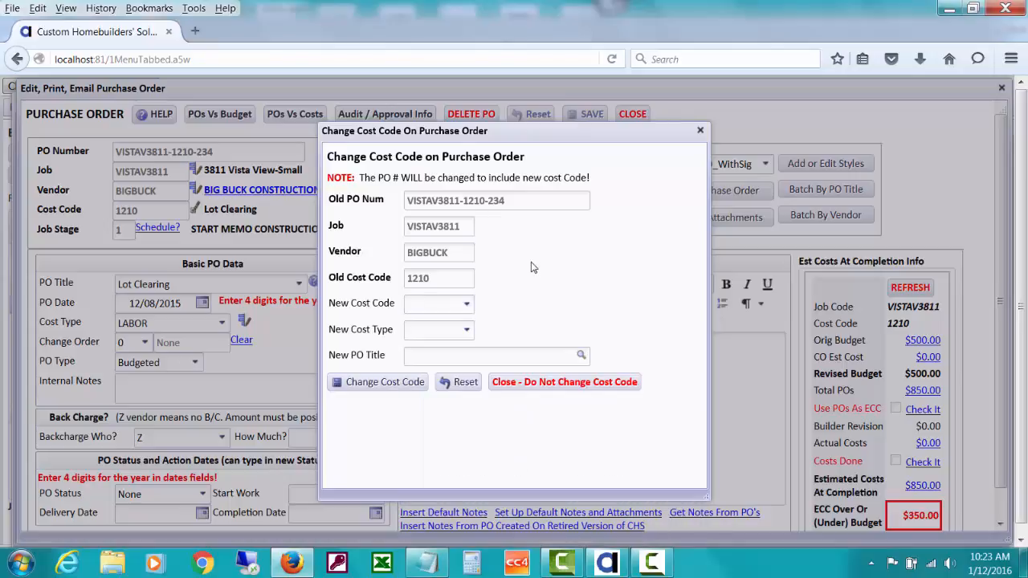
pyautogui.click(530, 384)
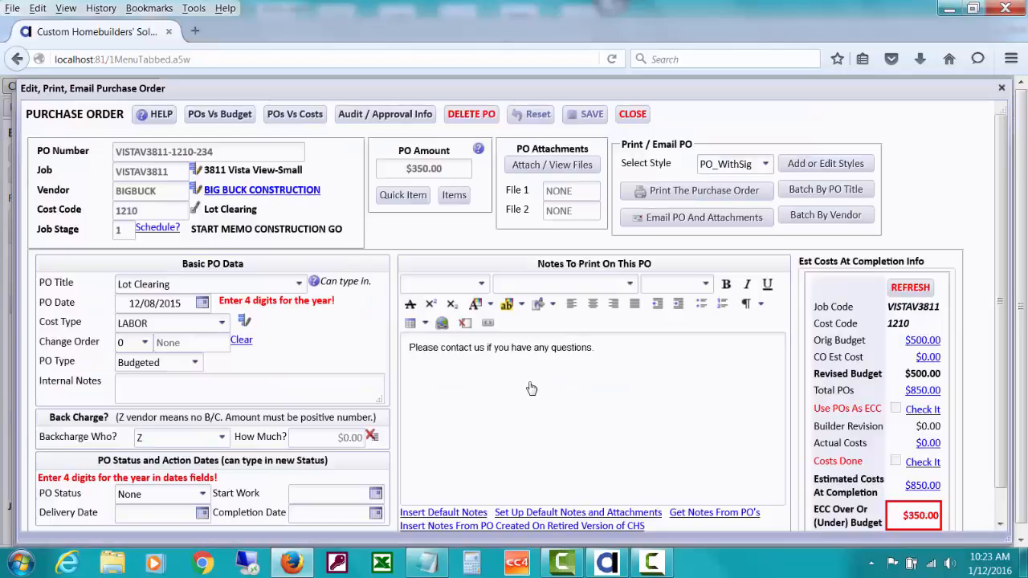
pyautogui.click(632, 114)
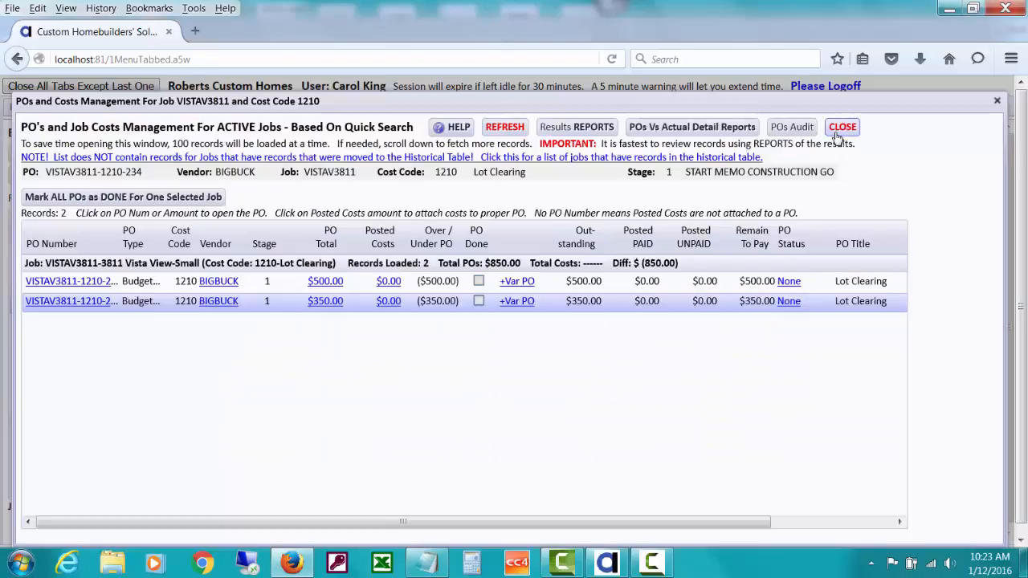
pyautogui.click(838, 132)
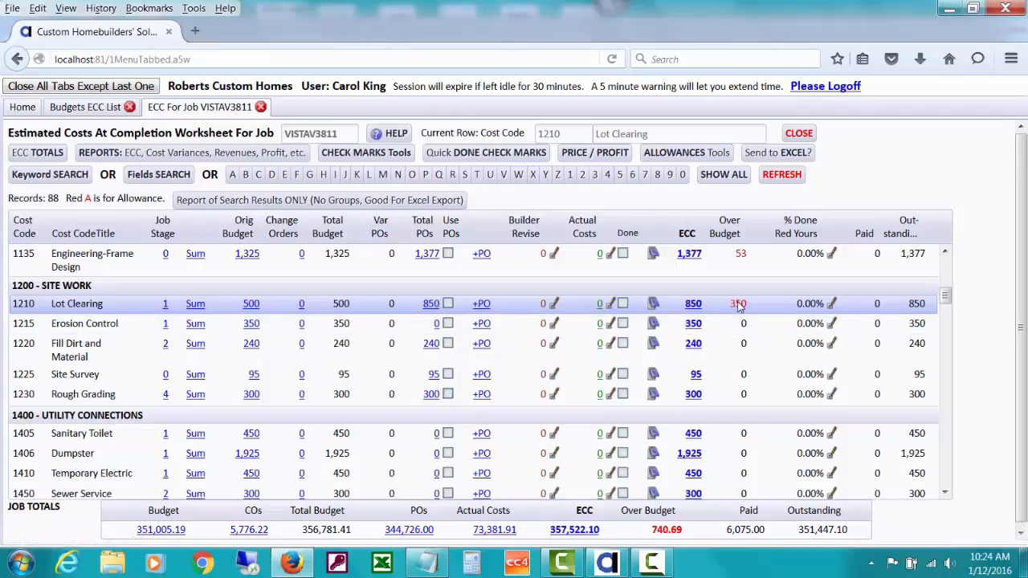
# From the Home menu, go to POST PAYABLES and start a new payables record.
pyautogui.click(23, 107)
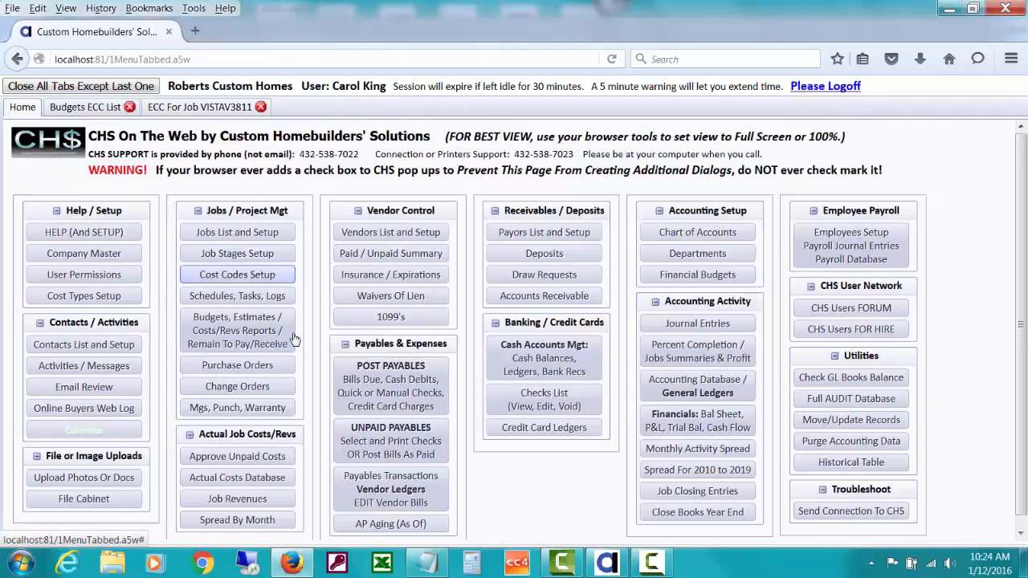
pyautogui.click(411, 392)
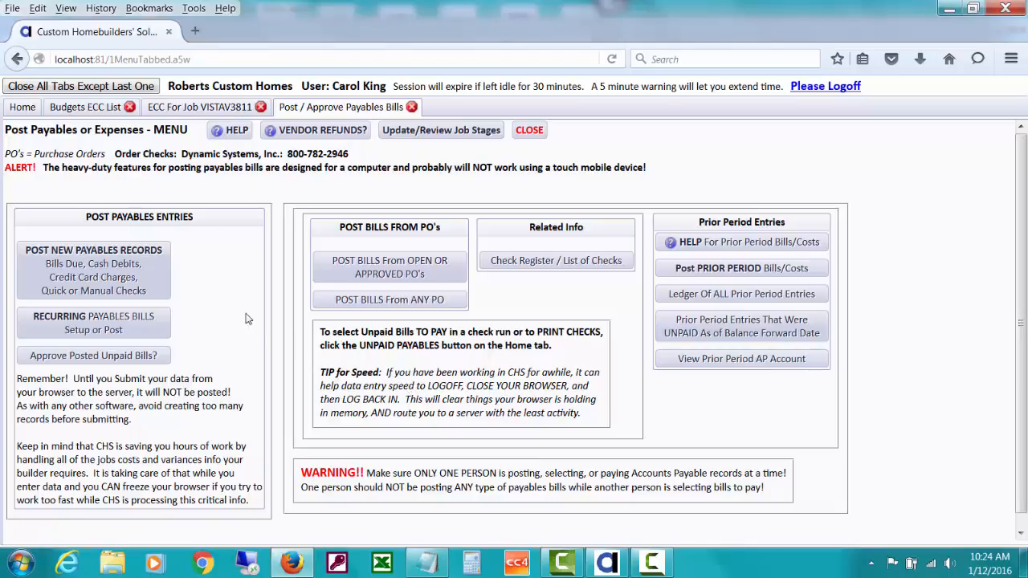
pyautogui.click(135, 289)
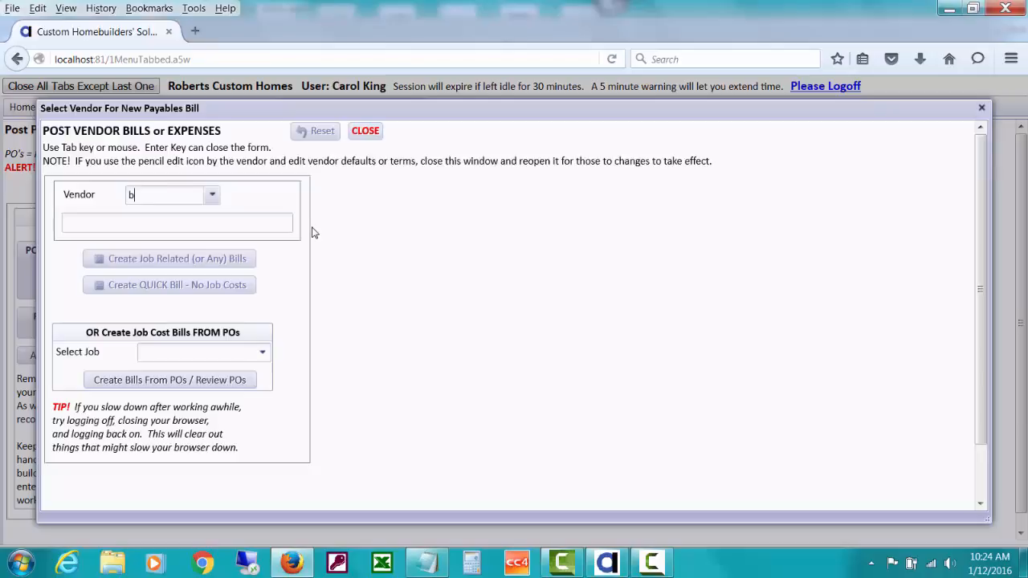
# Pick BIGBUCK as the vendor and create a job-related bill for Big Buck Construction.
pyautogui.write('ig')
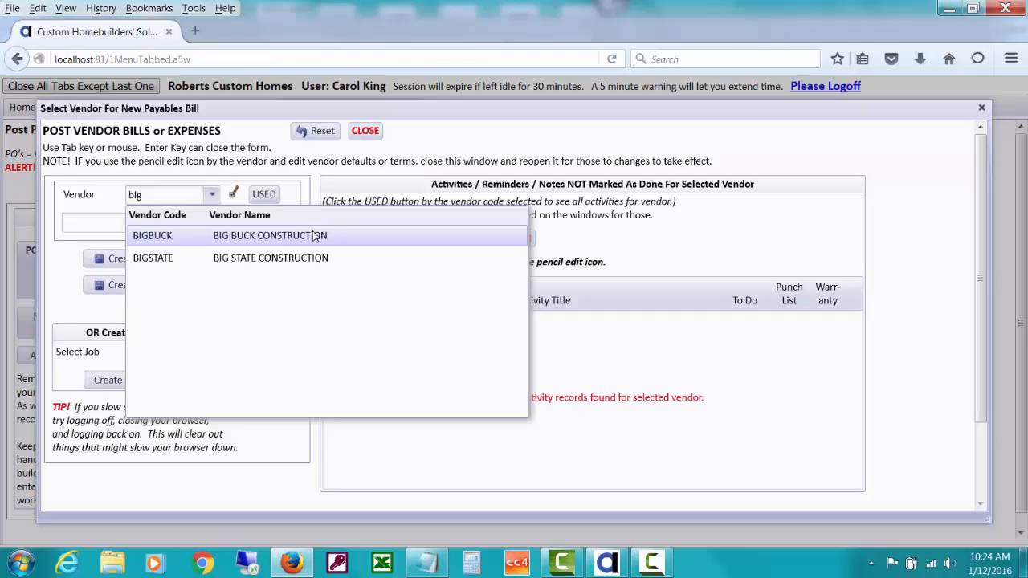
pyautogui.click(313, 235)
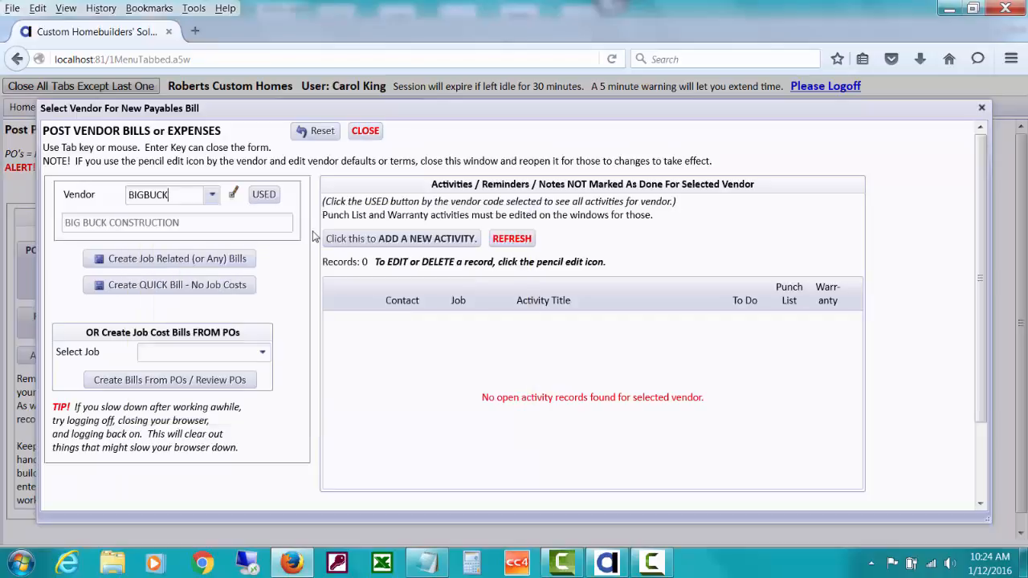
pyautogui.click(207, 264)
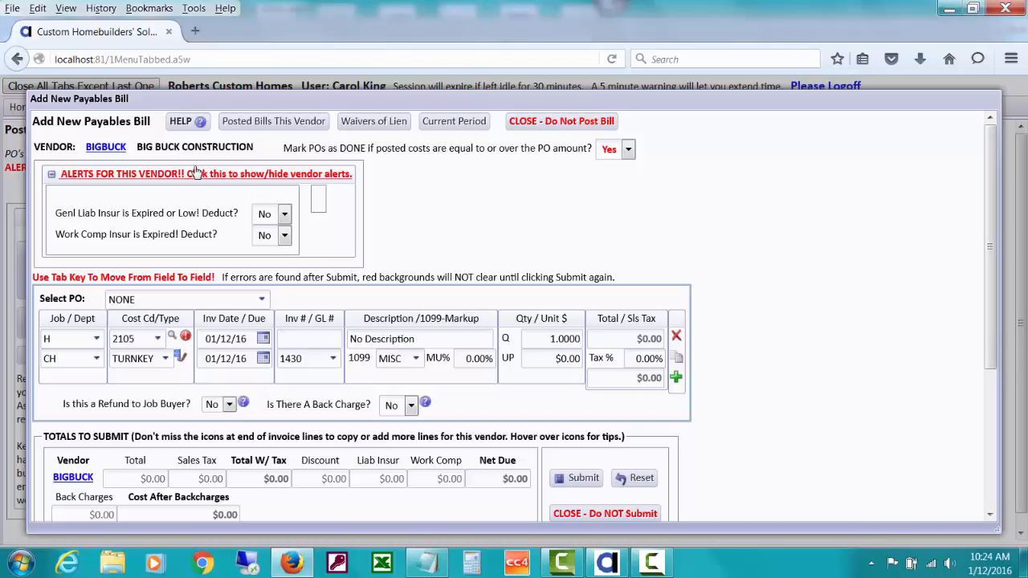
# Collapse the BIGBUCK vendor alerts, reposition the bill window, and open the Select PO dropdown.
pyautogui.click(196, 173)
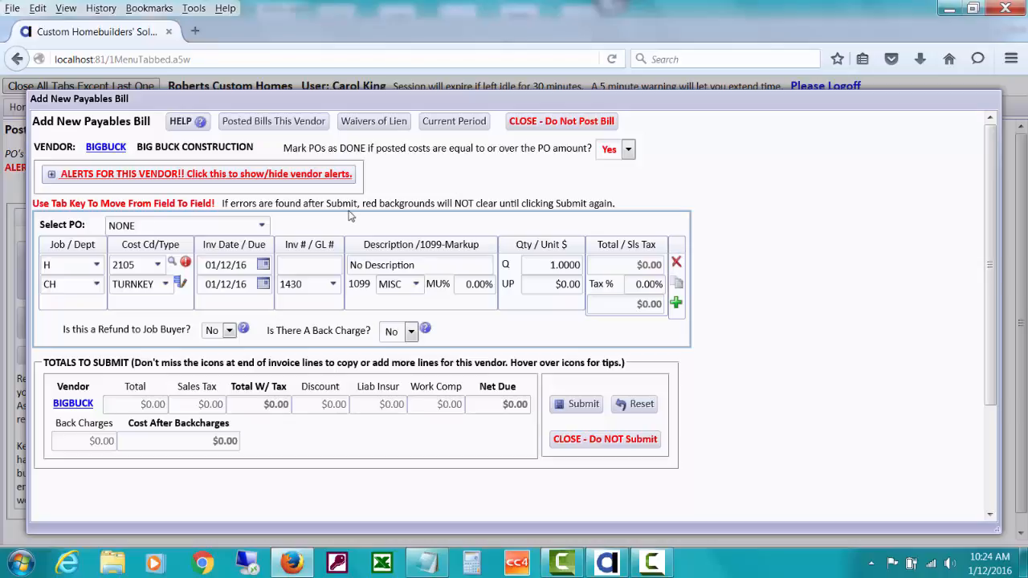
pyautogui.moveTo(367, 109); pyautogui.dragTo(622, 273)
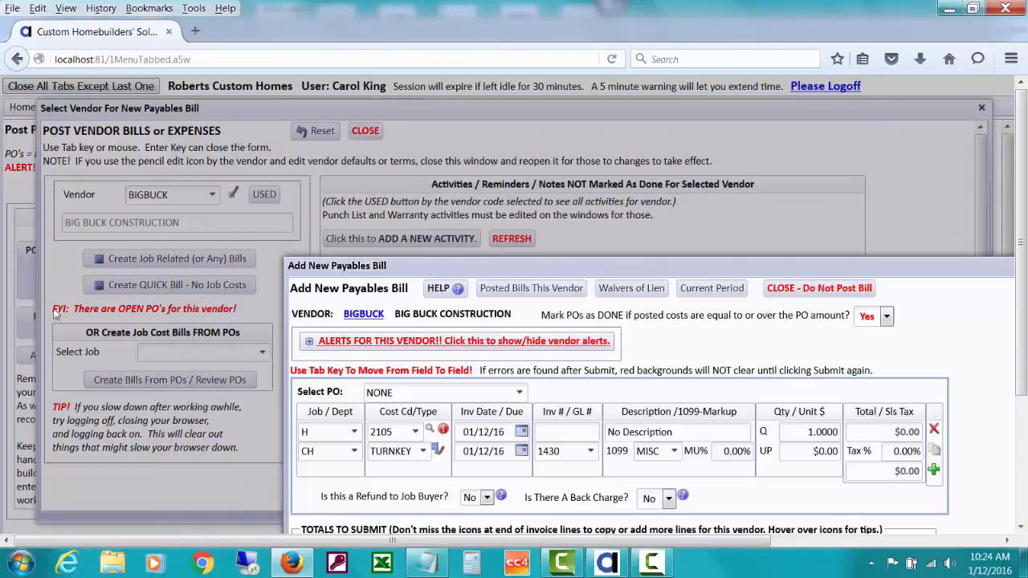
pyautogui.moveTo(412, 266); pyautogui.dragTo(125, 76)
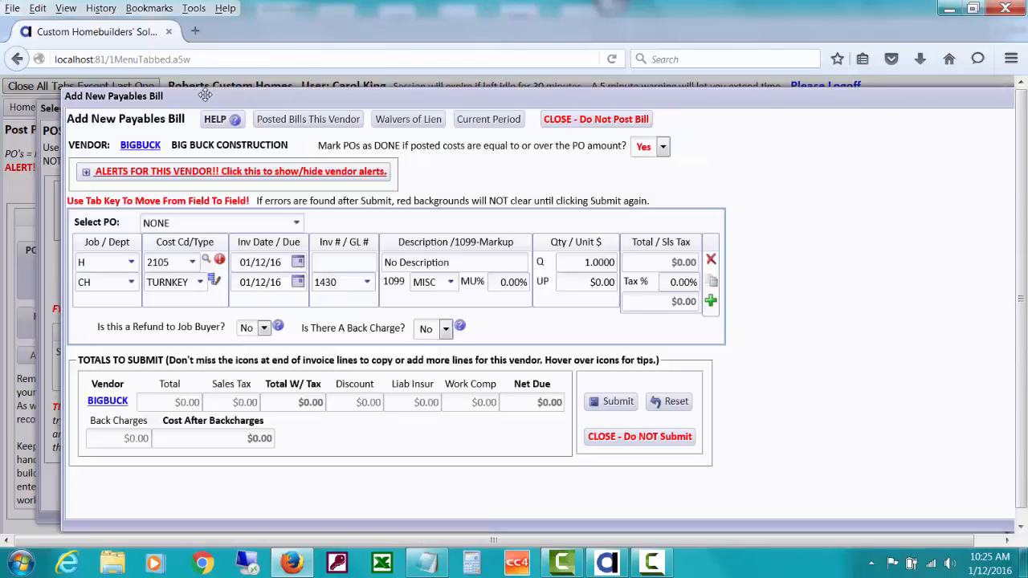
pyautogui.click(295, 224)
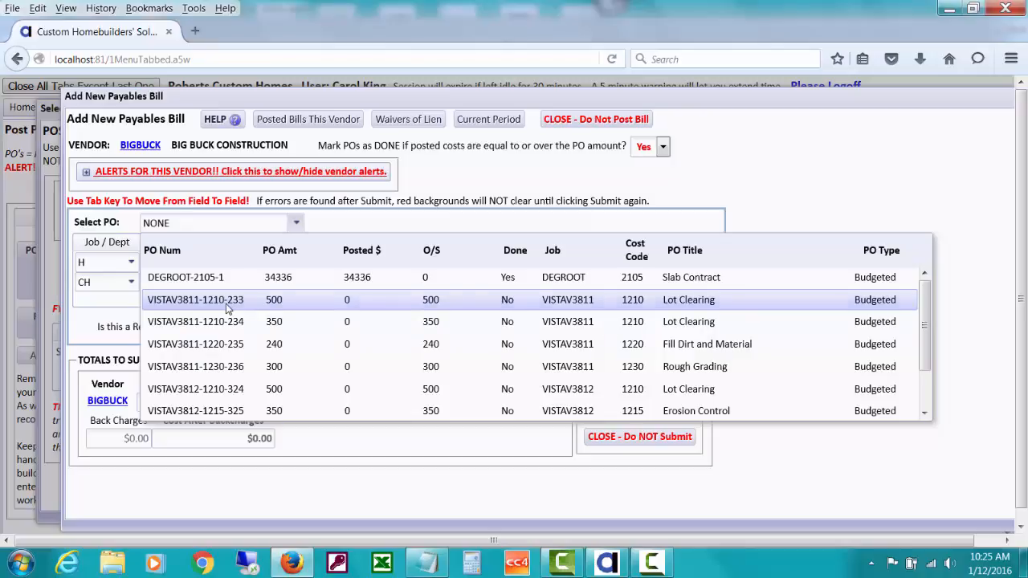
pyautogui.click(227, 308)
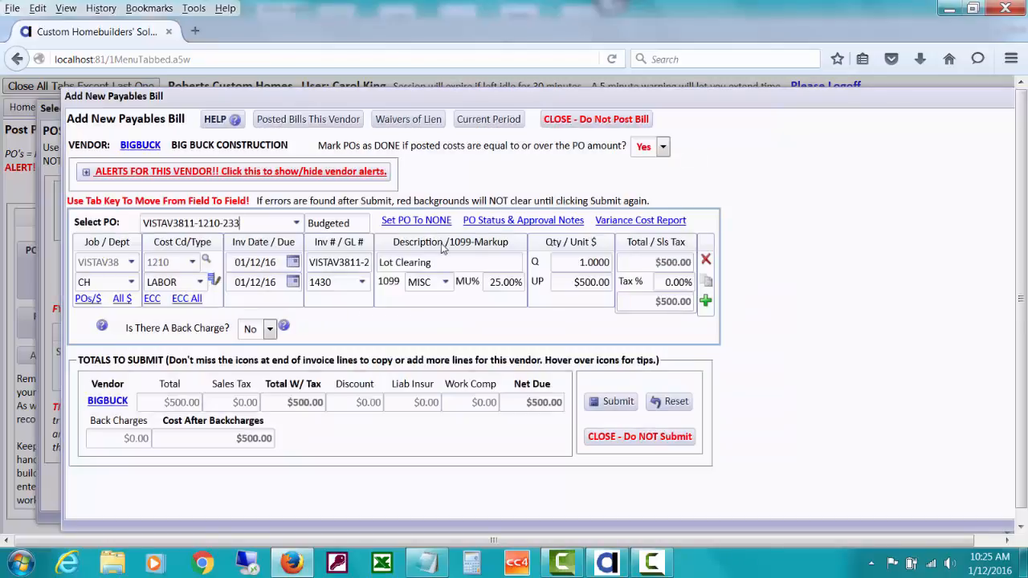
pyautogui.click(706, 302)
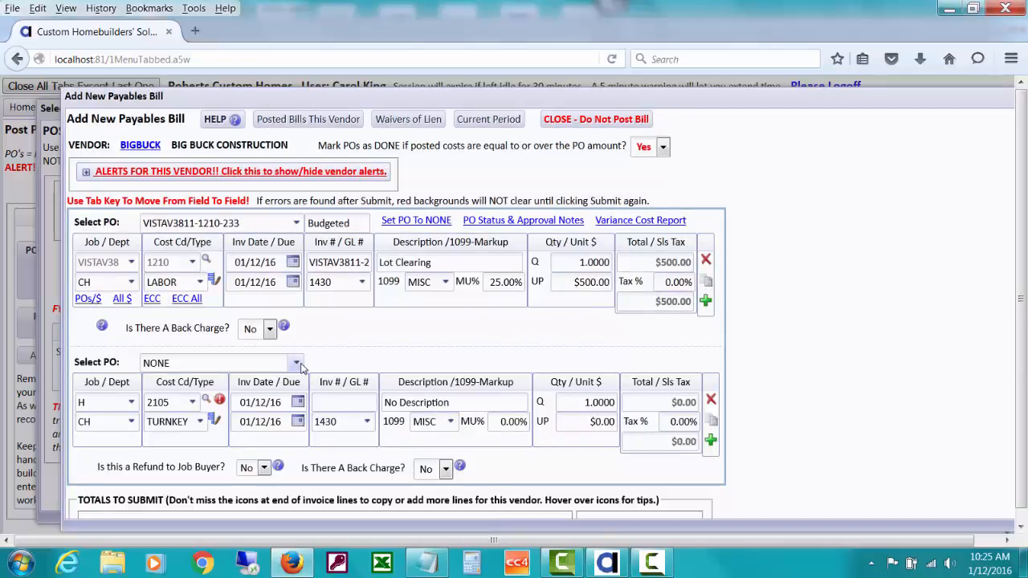
pyautogui.click(296, 364)
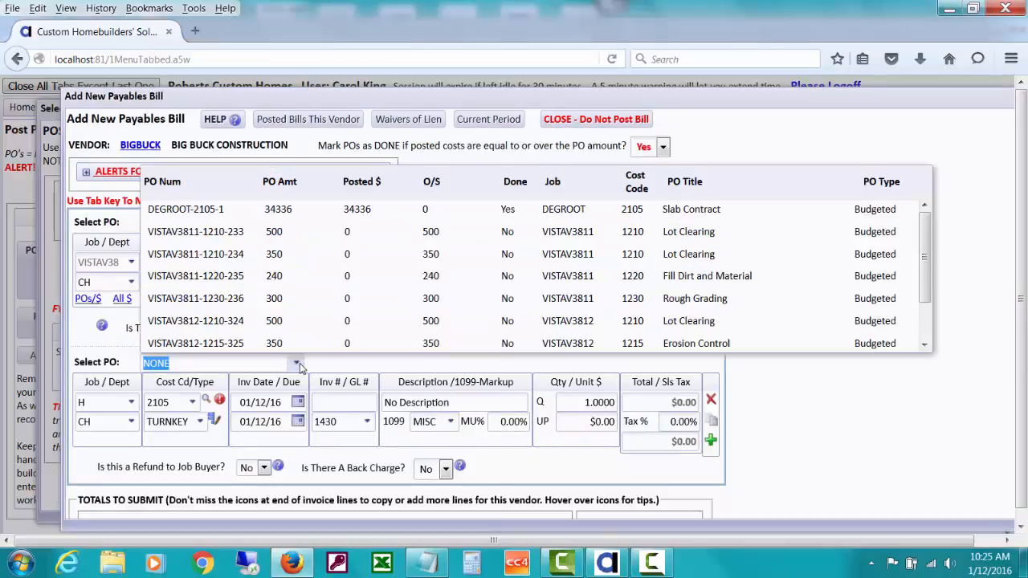
pyautogui.click(267, 254)
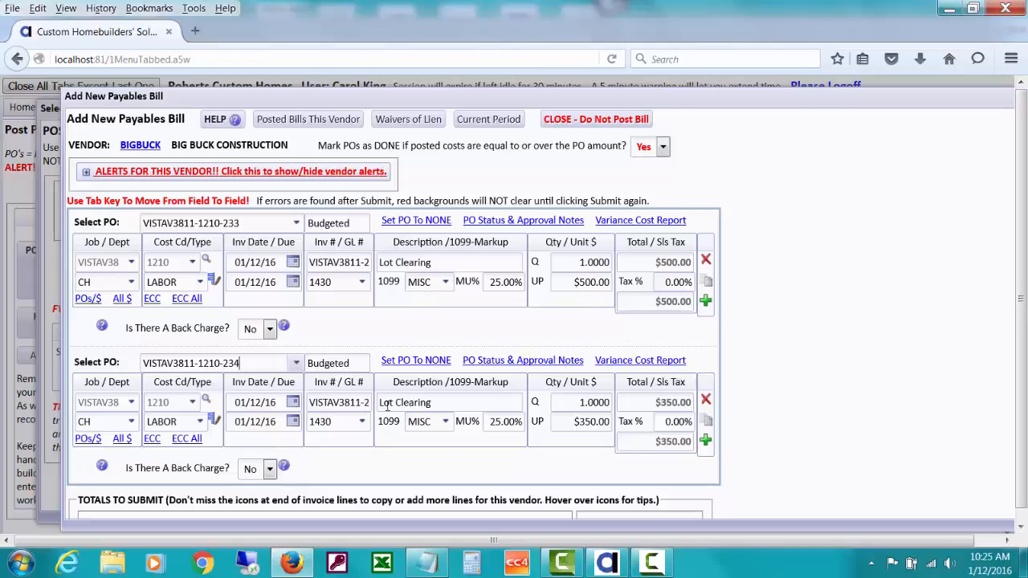
pyautogui.moveTo(432, 404); pyautogui.dragTo(378, 400)
pyautogui.write('Ero')
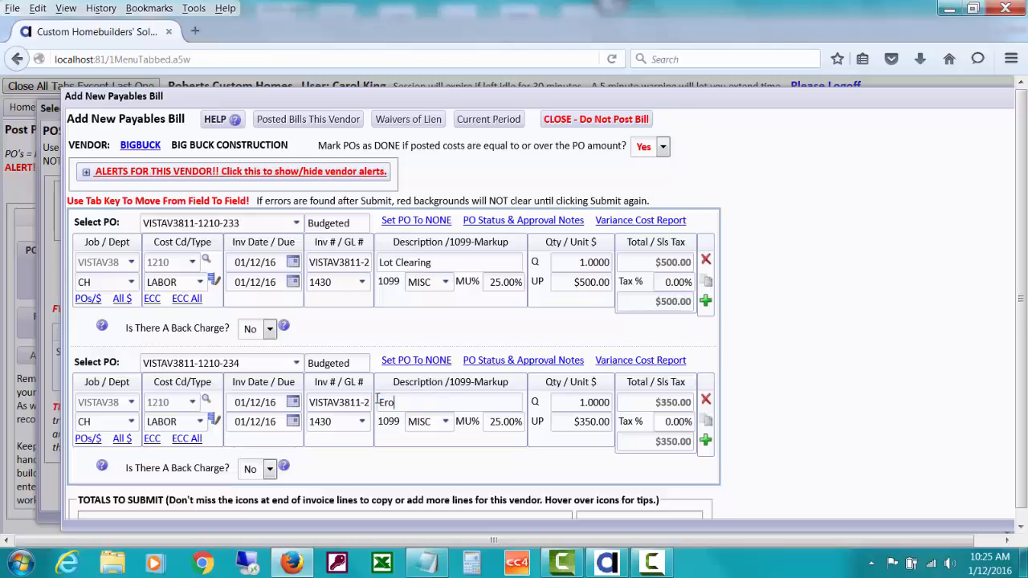
pyautogui.write('sion Control')
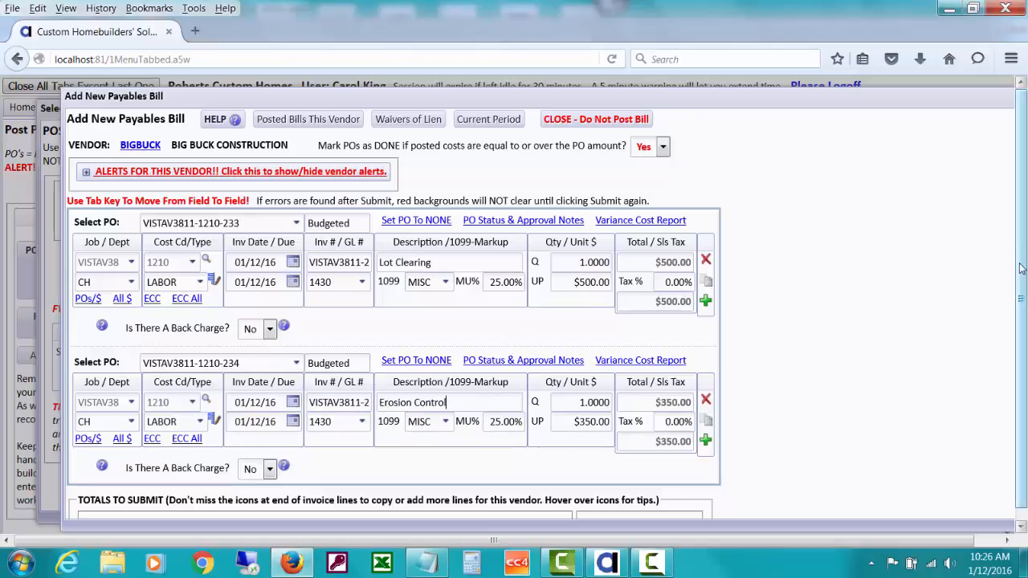
pyautogui.scroll(-1, 1020, 268)
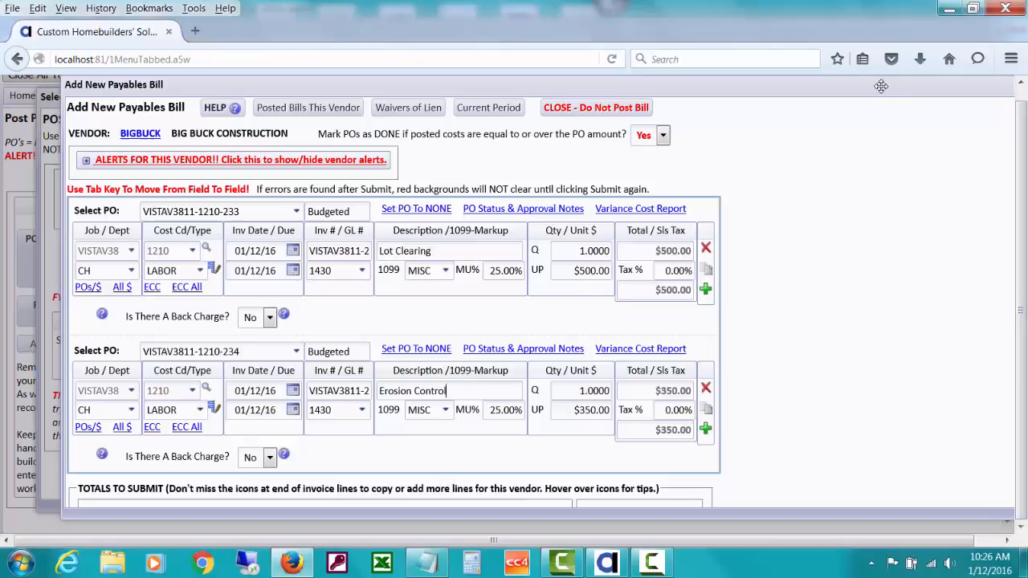
# Submit the $850 BIGBUCK bill, then pause at the over-budget alert to review it.
pyautogui.moveTo(869, 83); pyautogui.dragTo(850, 93)
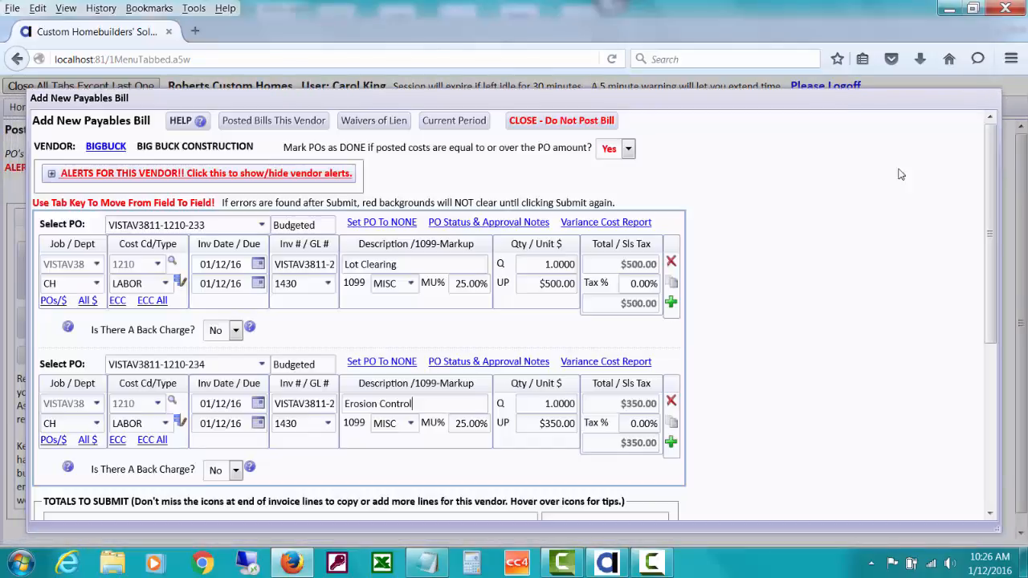
pyautogui.moveTo(987, 270); pyautogui.dragTo(1001, 358)
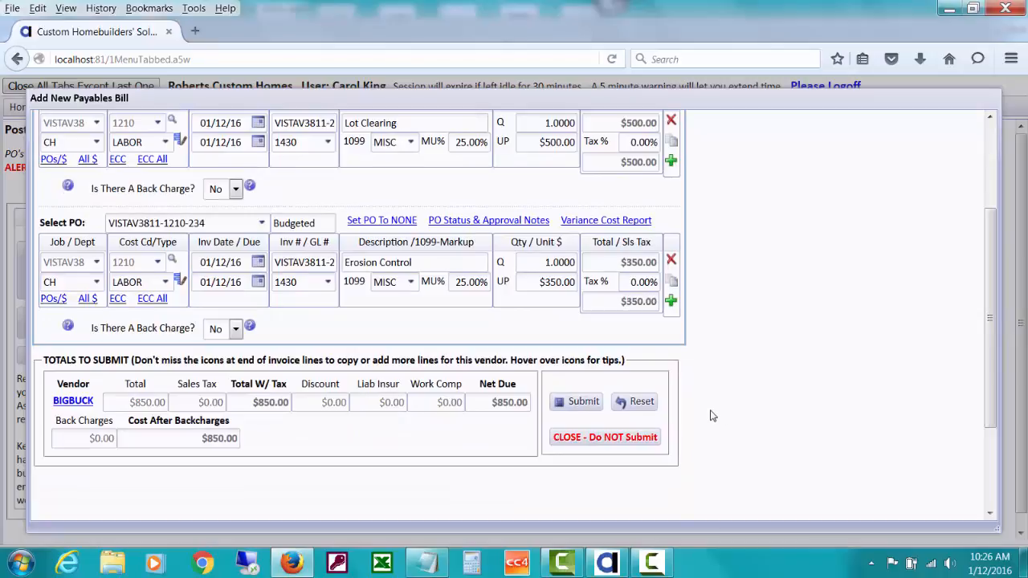
pyautogui.click(584, 408)
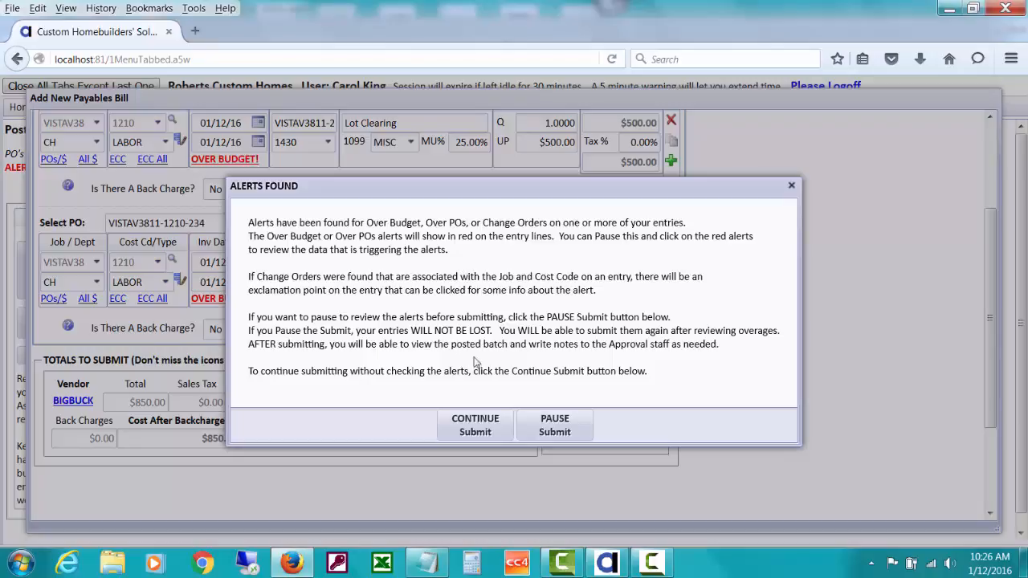
pyautogui.click(555, 432)
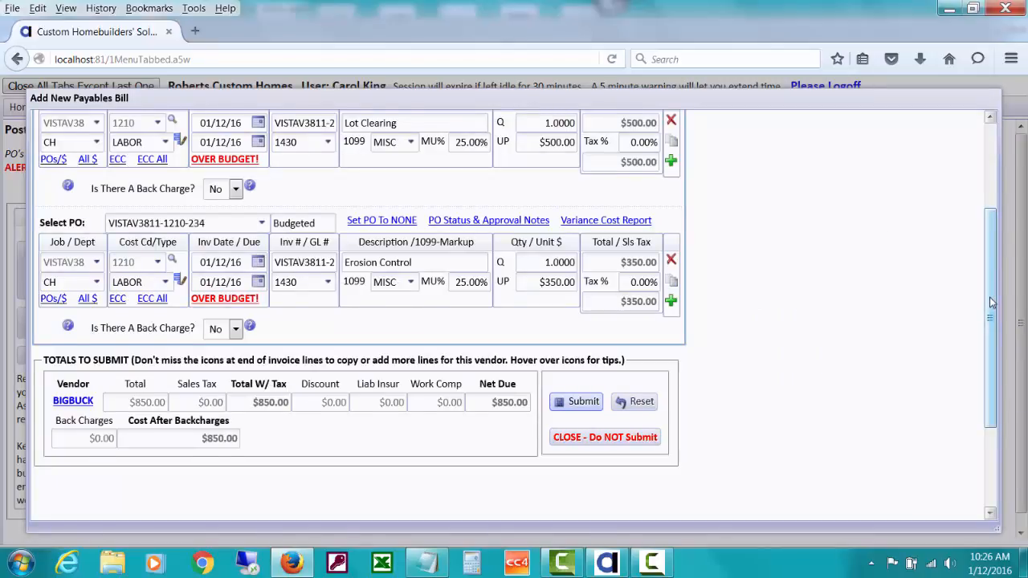
pyautogui.scroll(3, 994, 305)
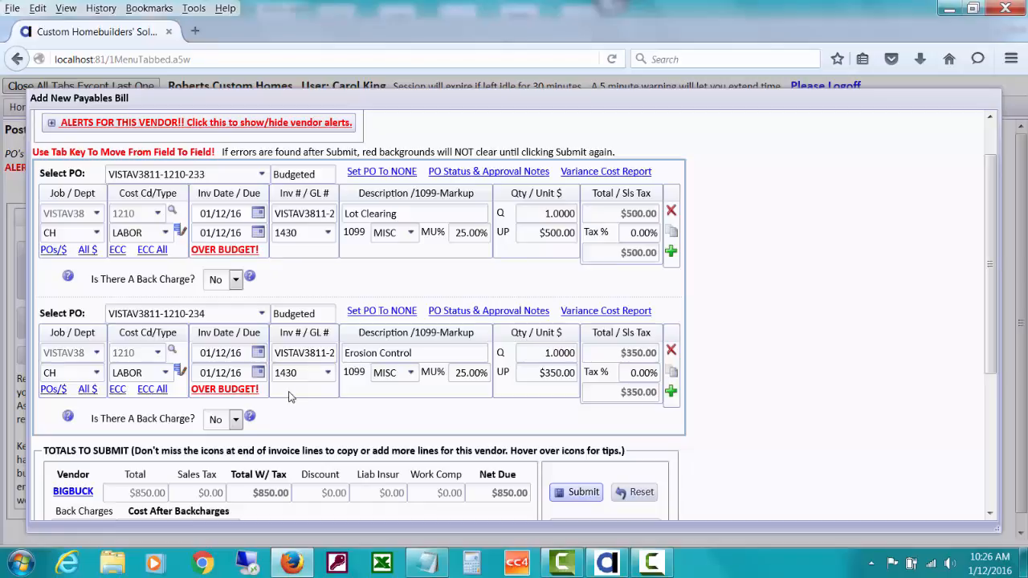
pyautogui.click(235, 249)
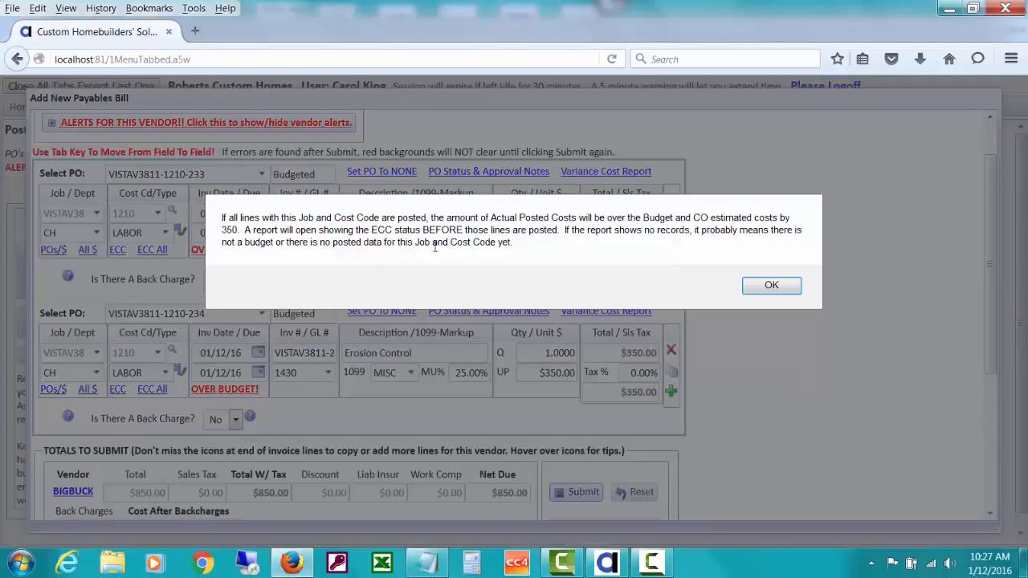
pyautogui.click(753, 290)
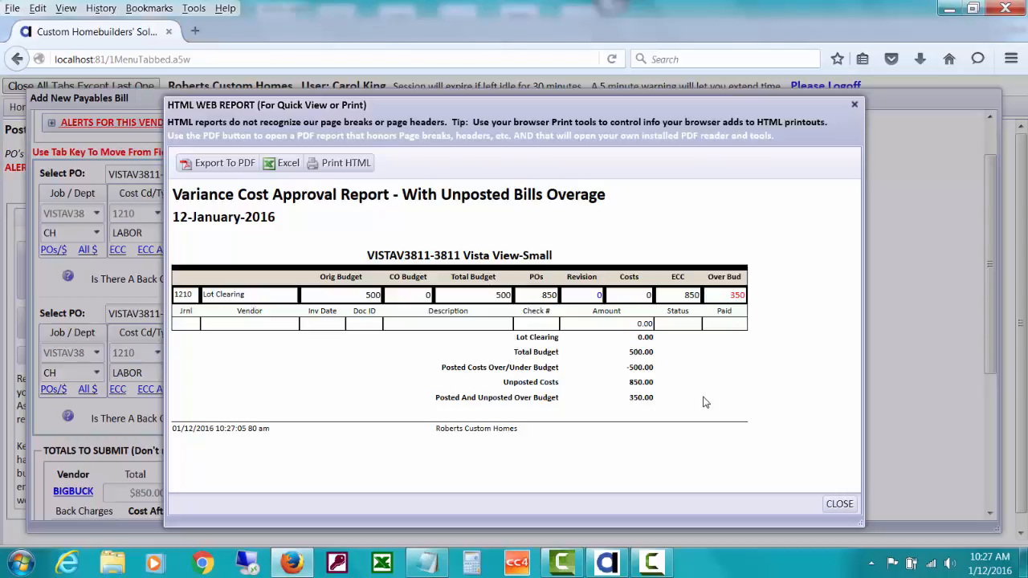
pyautogui.click(836, 503)
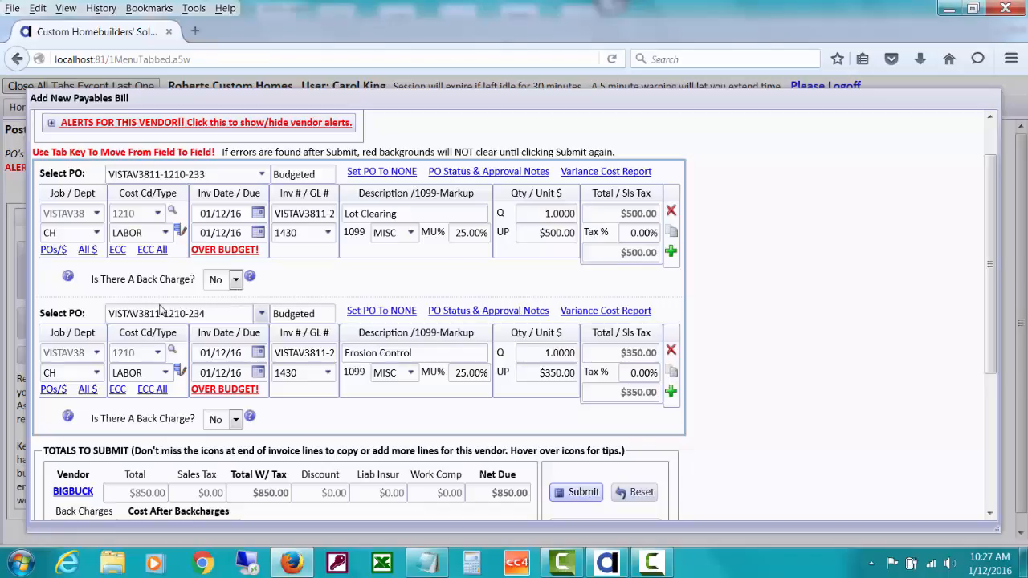
pyautogui.click(147, 253)
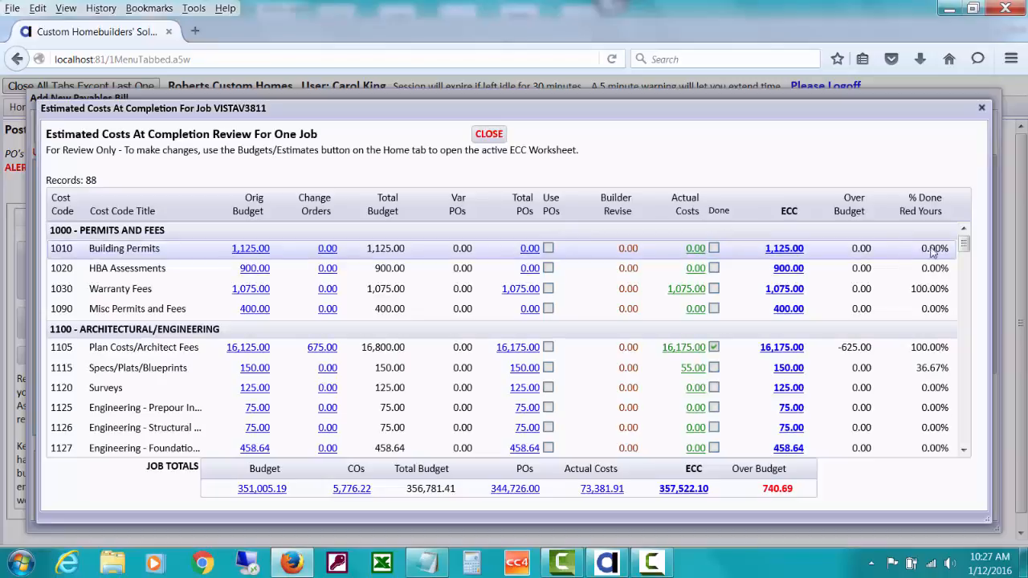
pyautogui.moveTo(964, 246); pyautogui.dragTo(964, 265)
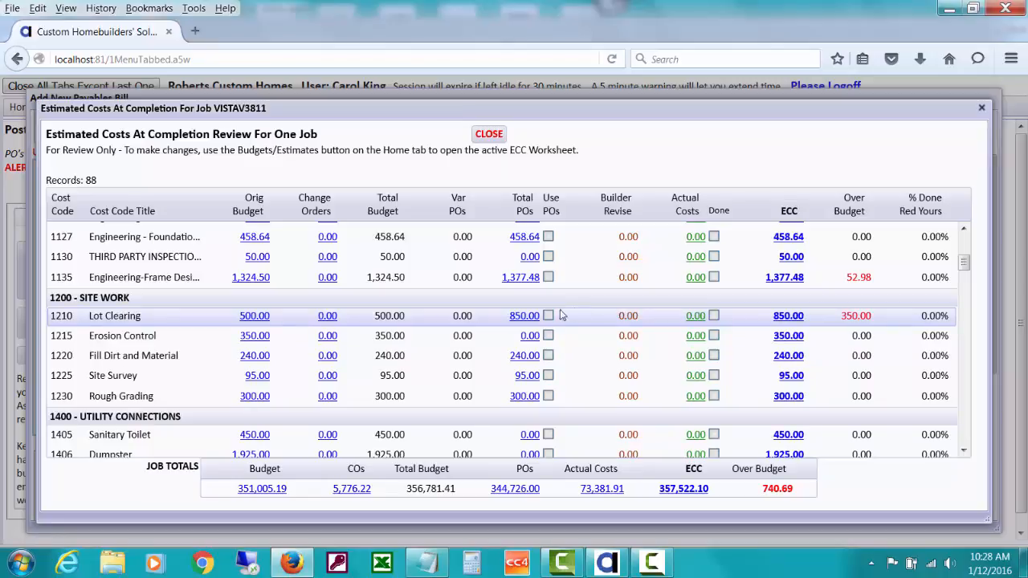
pyautogui.click(518, 317)
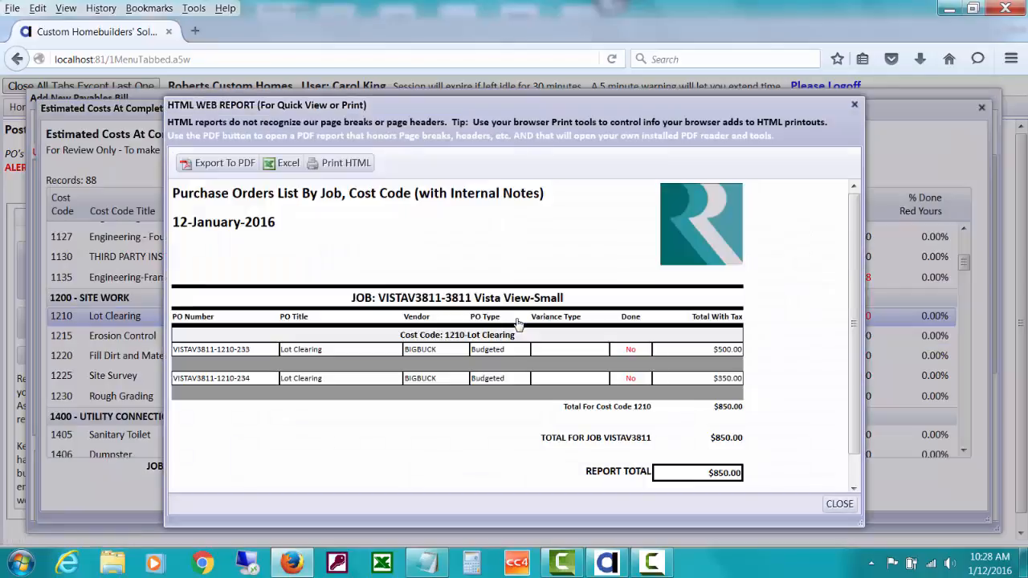
pyautogui.click(839, 503)
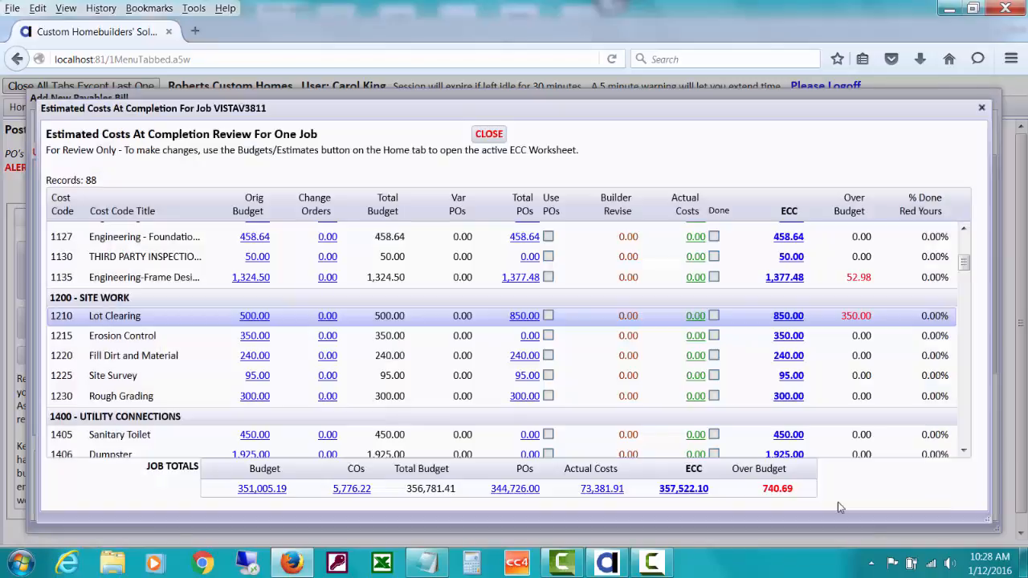
pyautogui.click(498, 136)
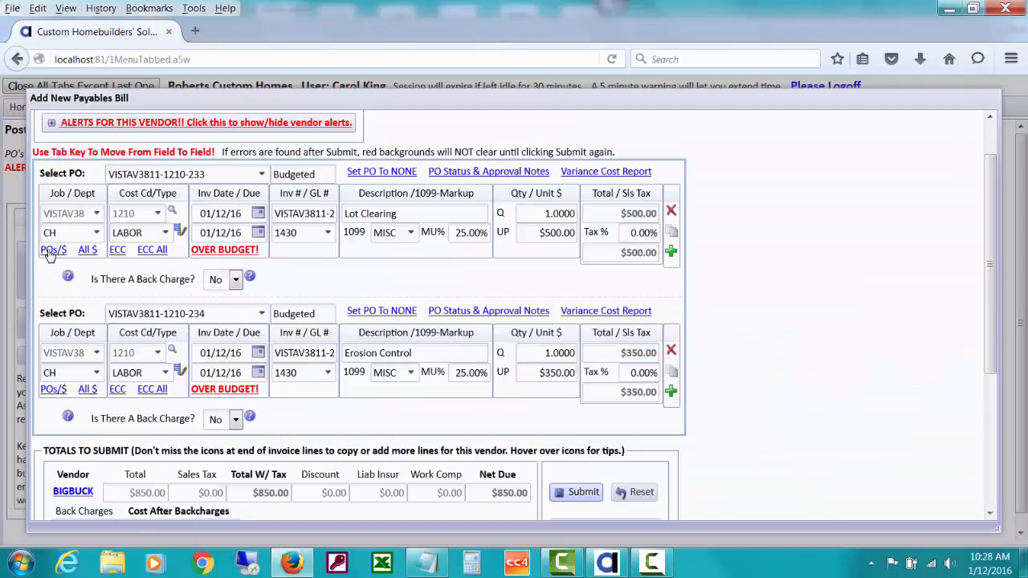
pyautogui.click(52, 250)
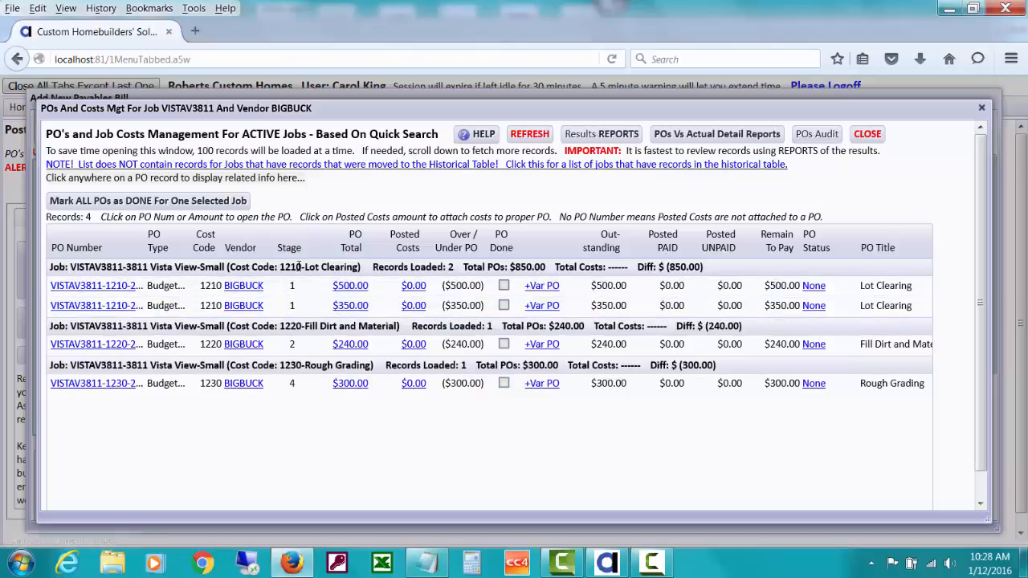
pyautogui.click(348, 306)
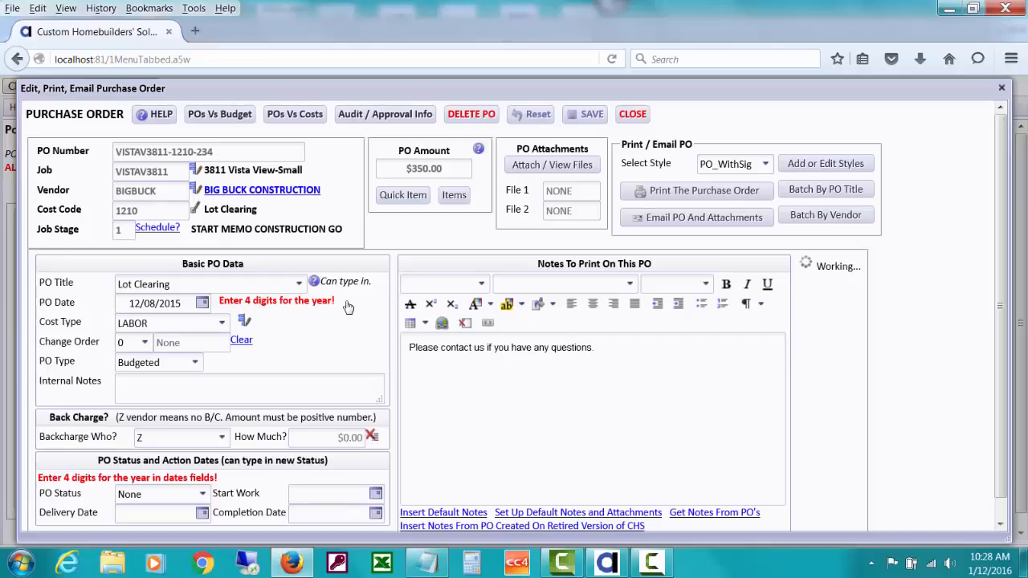
pyautogui.click(194, 211)
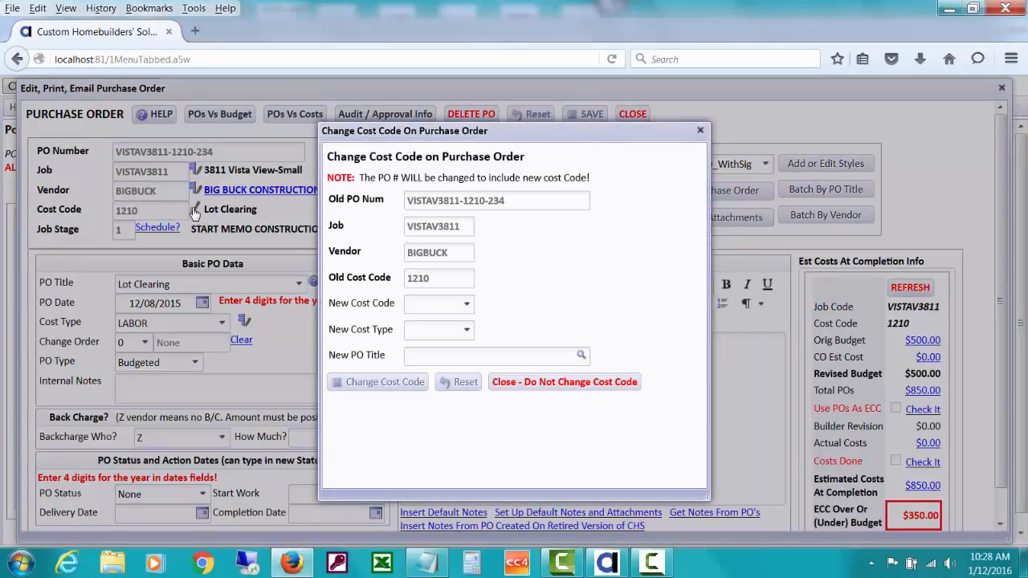
pyautogui.click(591, 384)
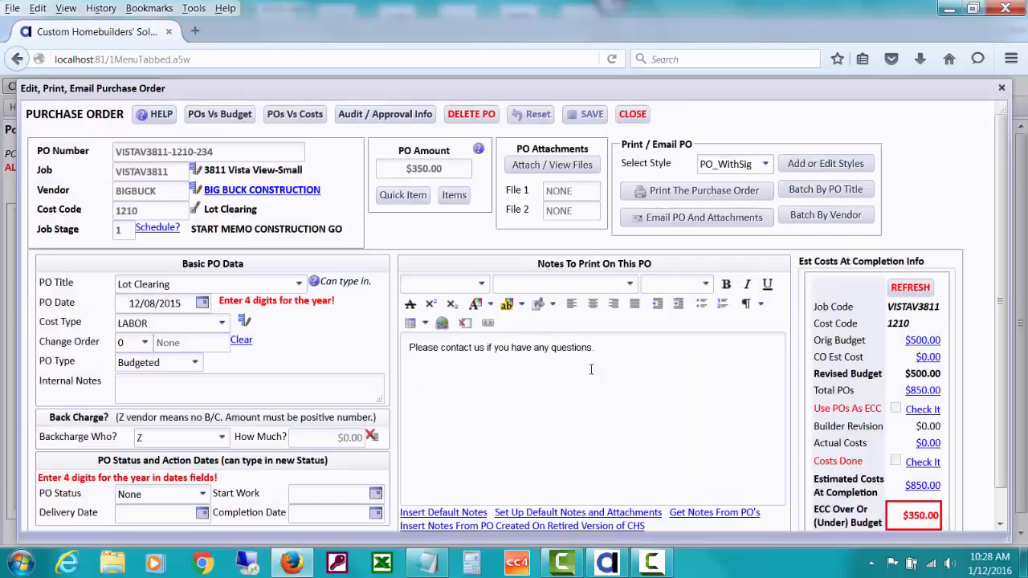
pyautogui.click(631, 115)
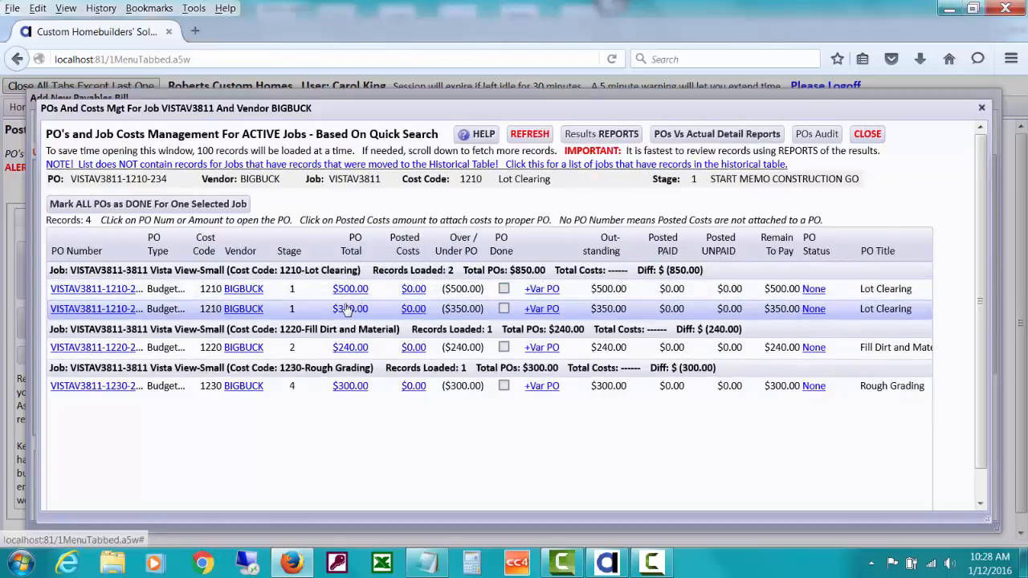
pyautogui.click(869, 134)
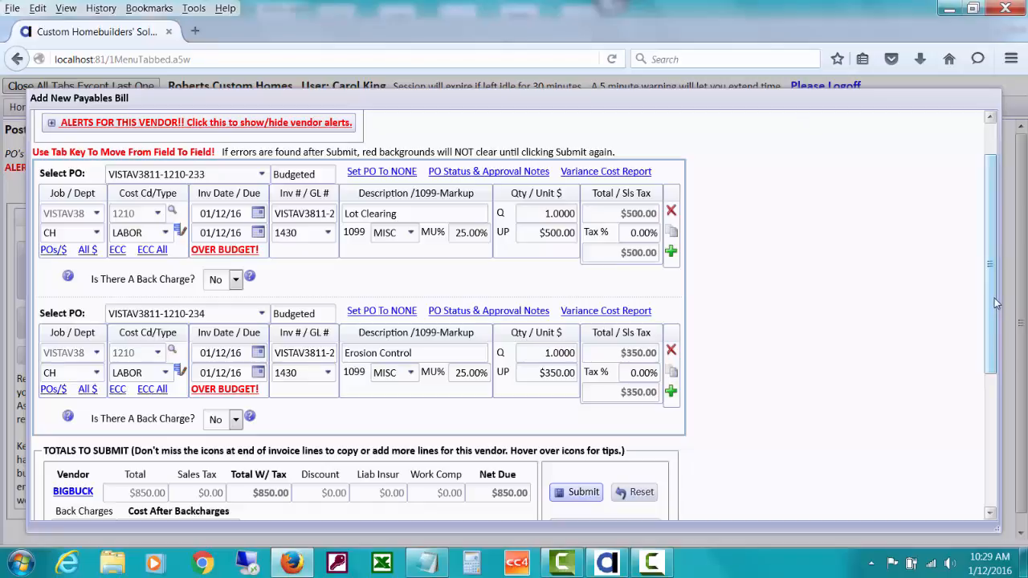
# Open the VISTAV3811/BIGBUCK POs list, check the $500 Lot Clearing PO's ECC over/under budget, then close it.
pyautogui.moveTo(994, 307); pyautogui.dragTo(992, 265)
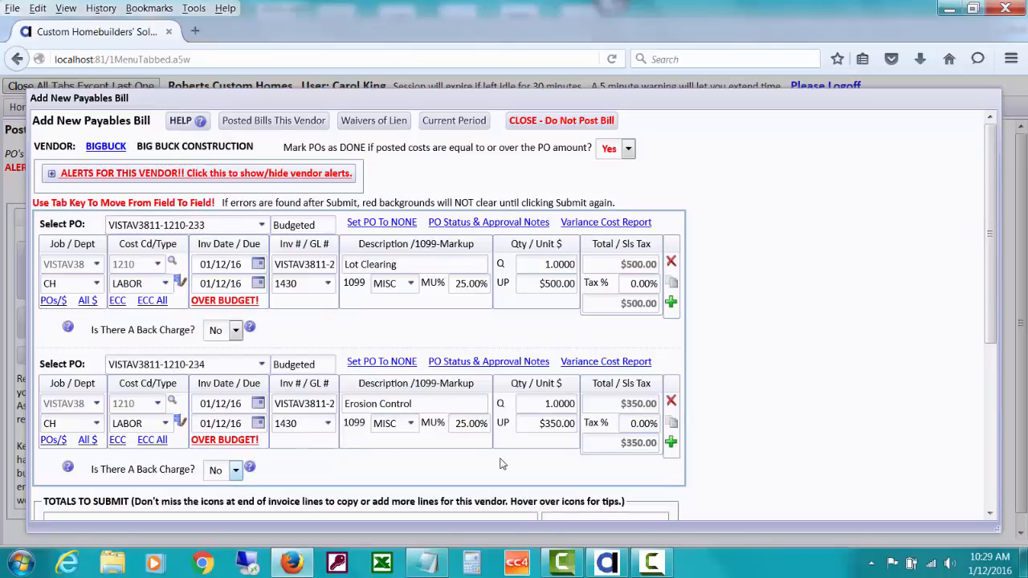
pyautogui.moveTo(990, 272); pyautogui.dragTo(984, 363)
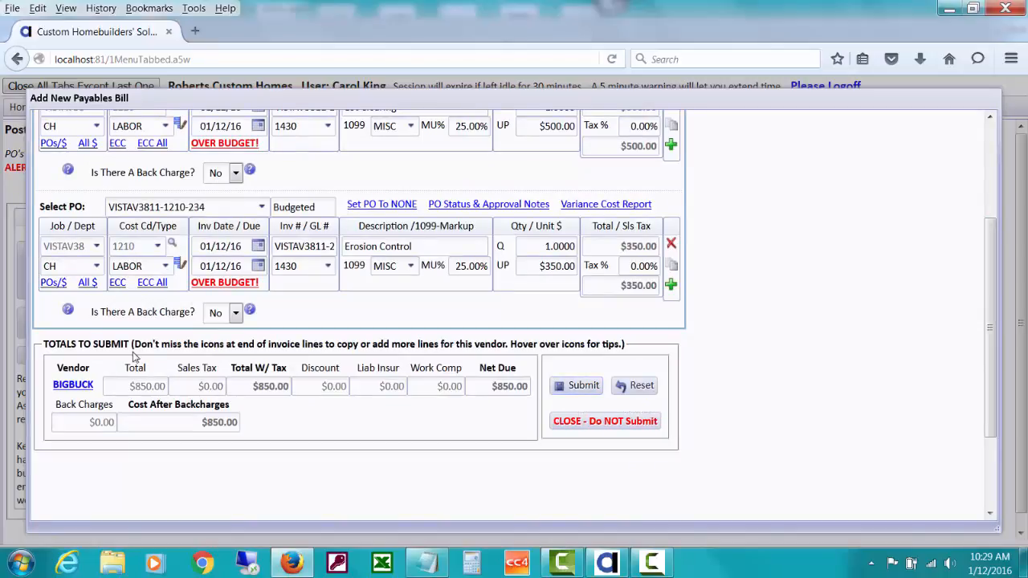
pyautogui.click(51, 284)
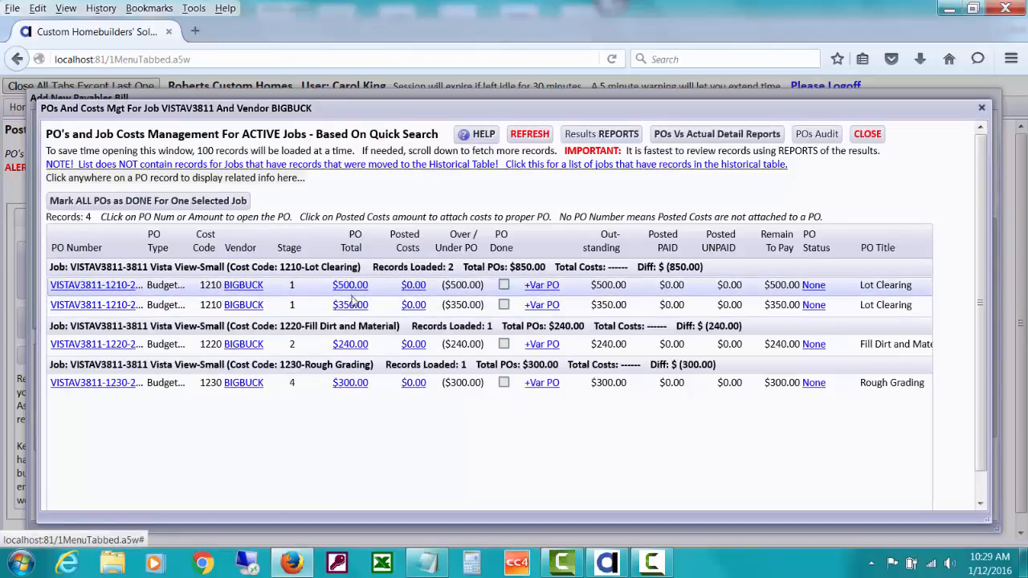
pyautogui.click(353, 282)
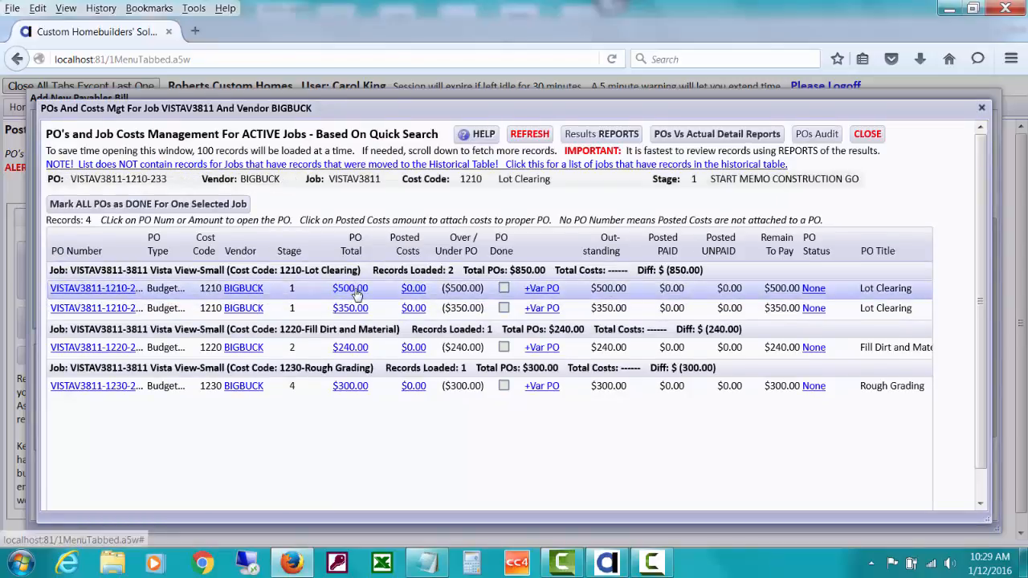
pyautogui.click(358, 290)
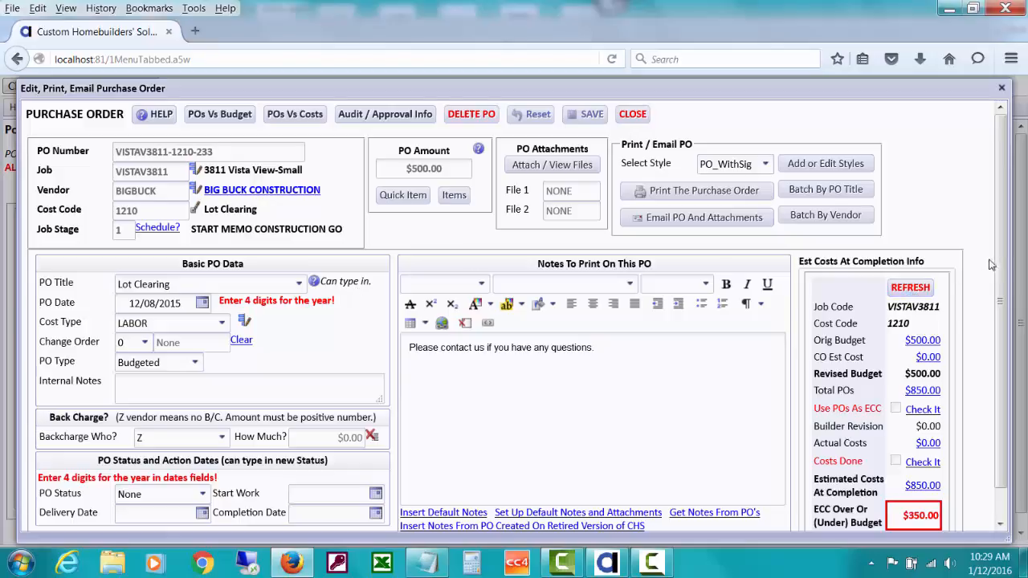
pyautogui.scroll(-1, 1008, 253)
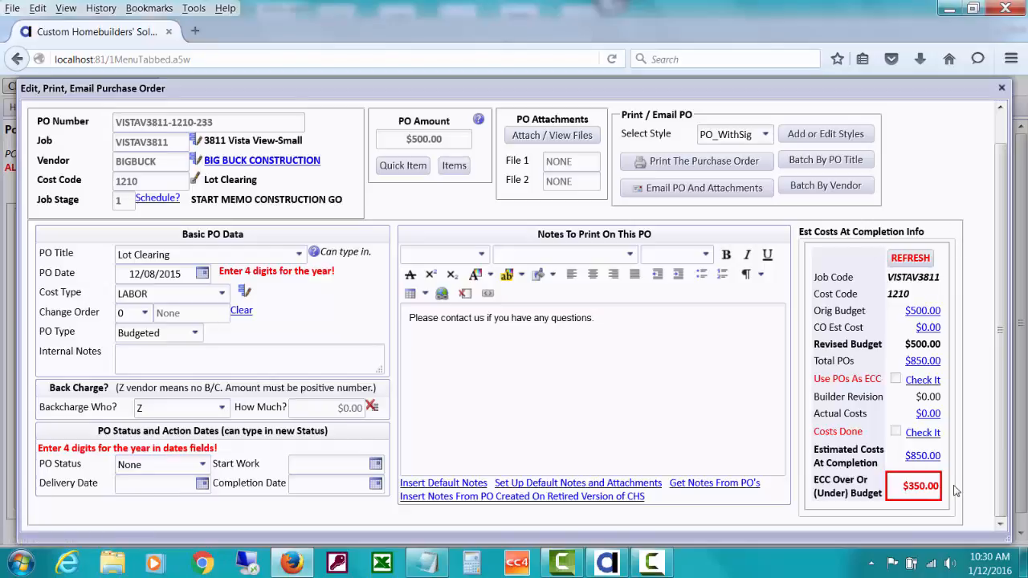
pyautogui.moveTo(1005, 338); pyautogui.dragTo(1007, 309)
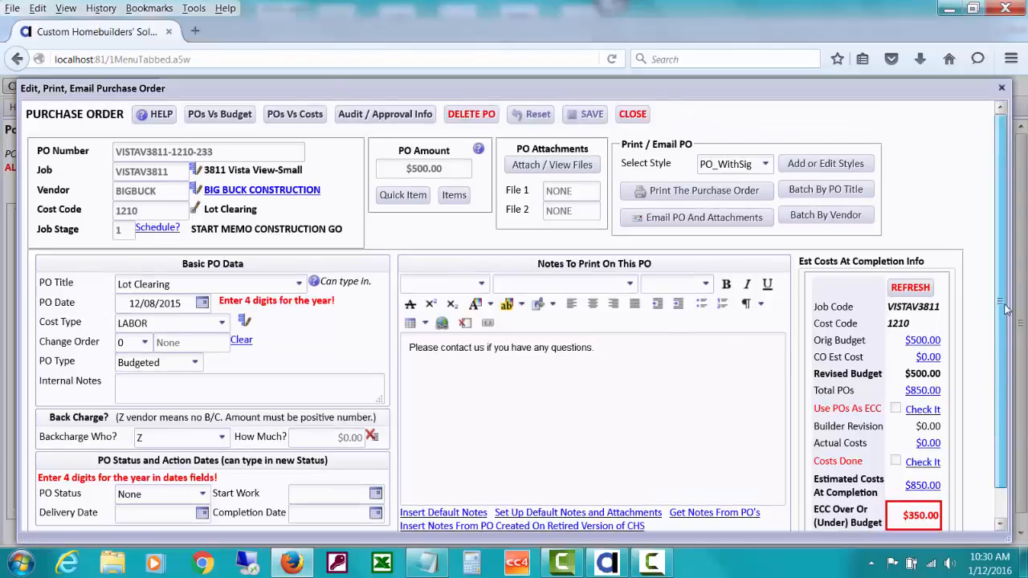
pyautogui.click(633, 114)
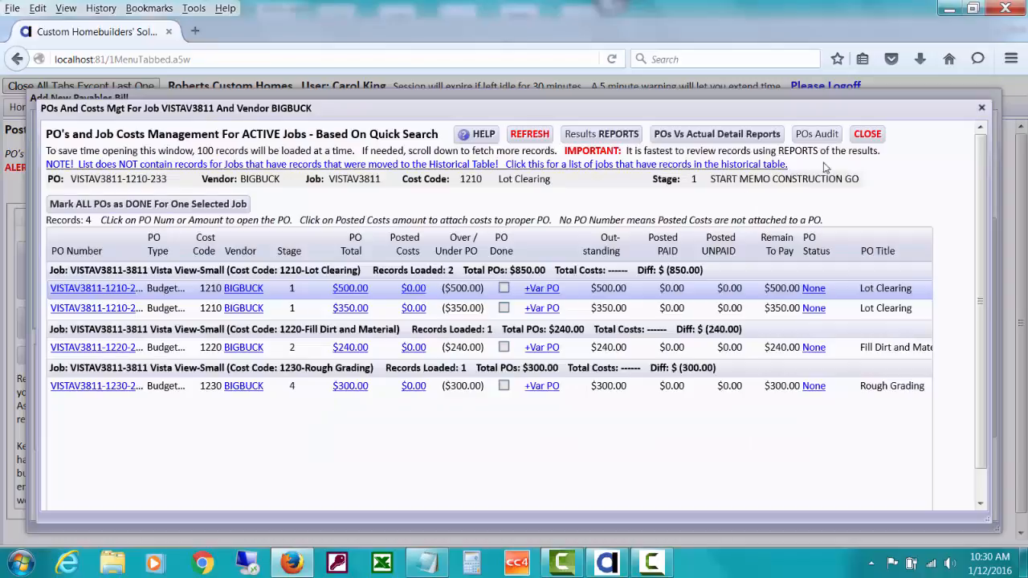
# Close the POs list, submit past the over-budget alerts, and post the $850 bill as UNPAID.
pyautogui.click(868, 135)
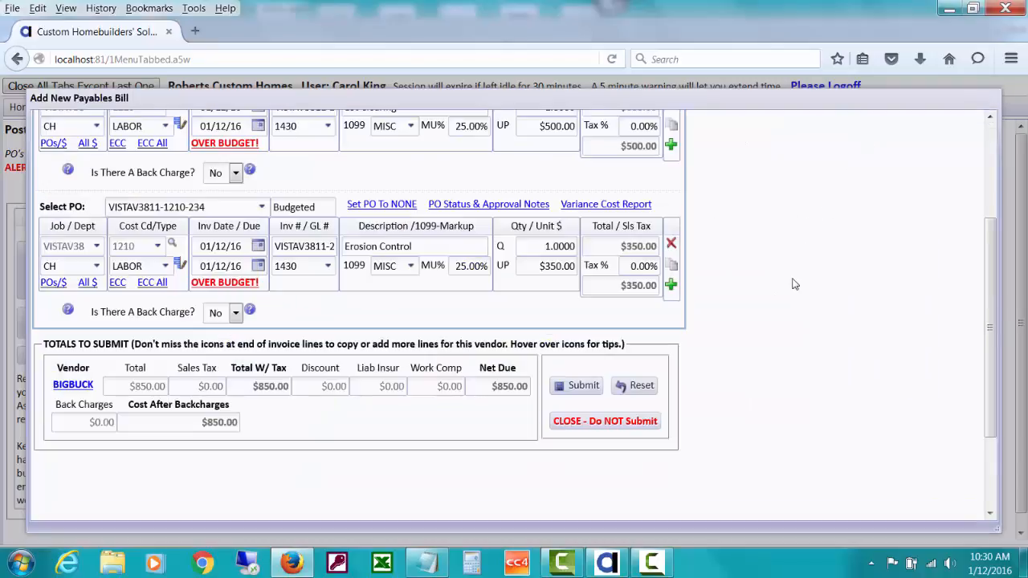
pyautogui.scroll(3, 996, 277)
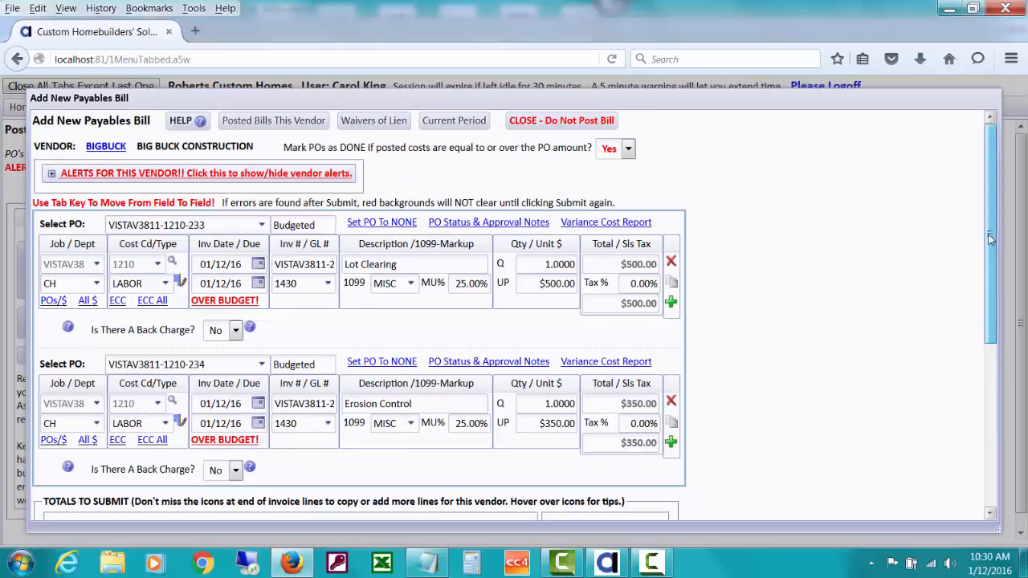
pyautogui.scroll(-3, 996, 277)
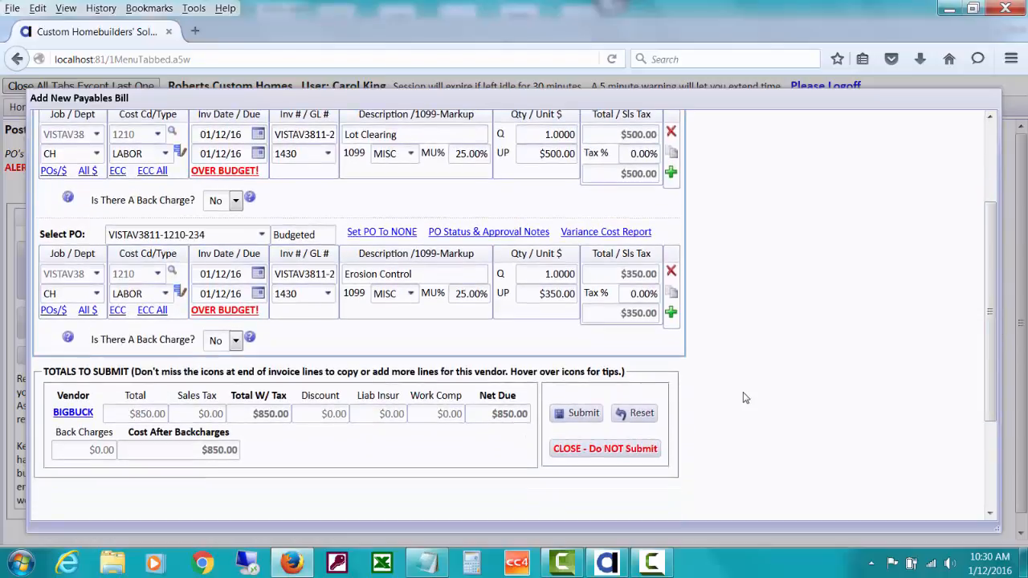
pyautogui.click(578, 426)
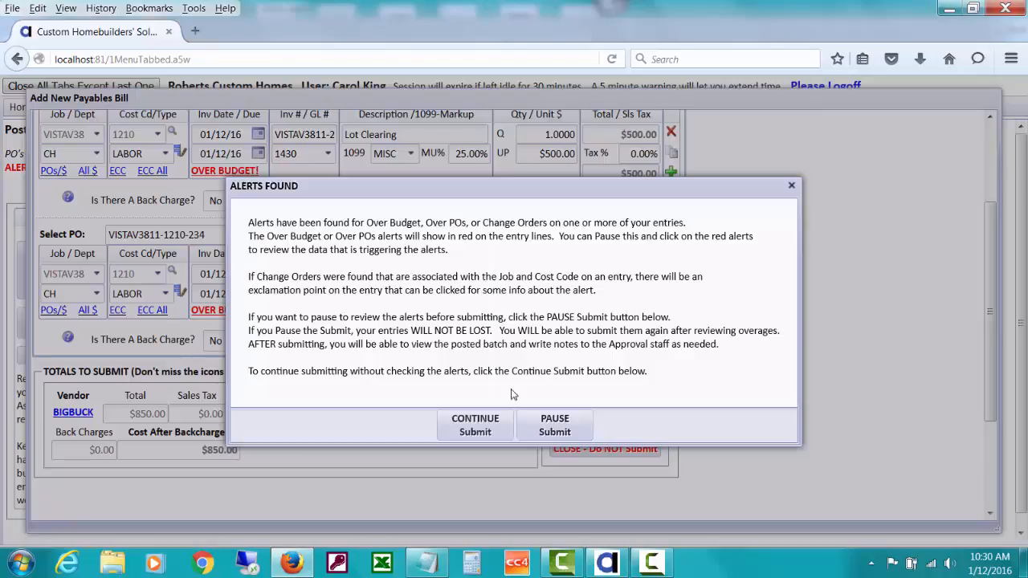
pyautogui.click(493, 424)
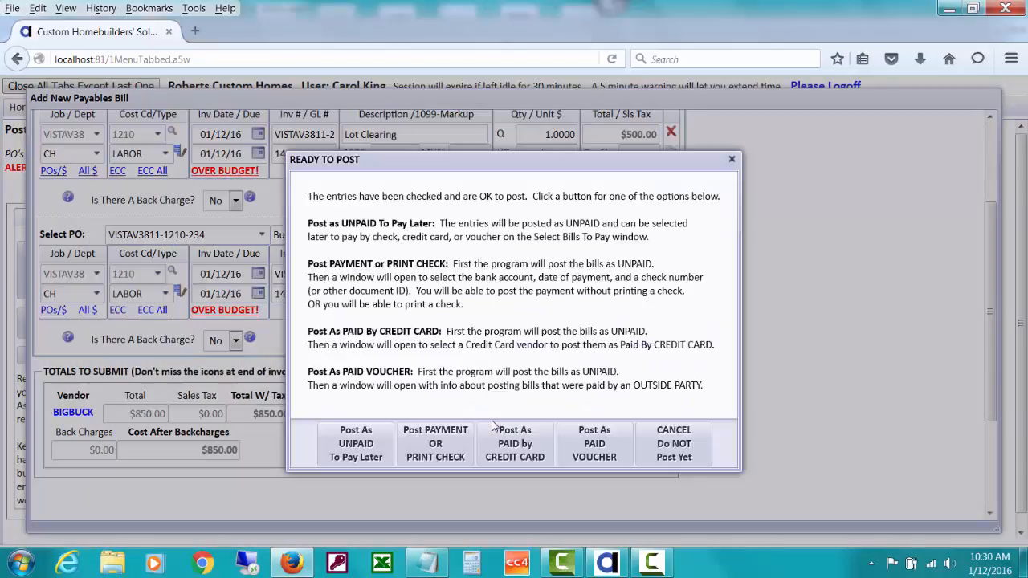
pyautogui.click(366, 446)
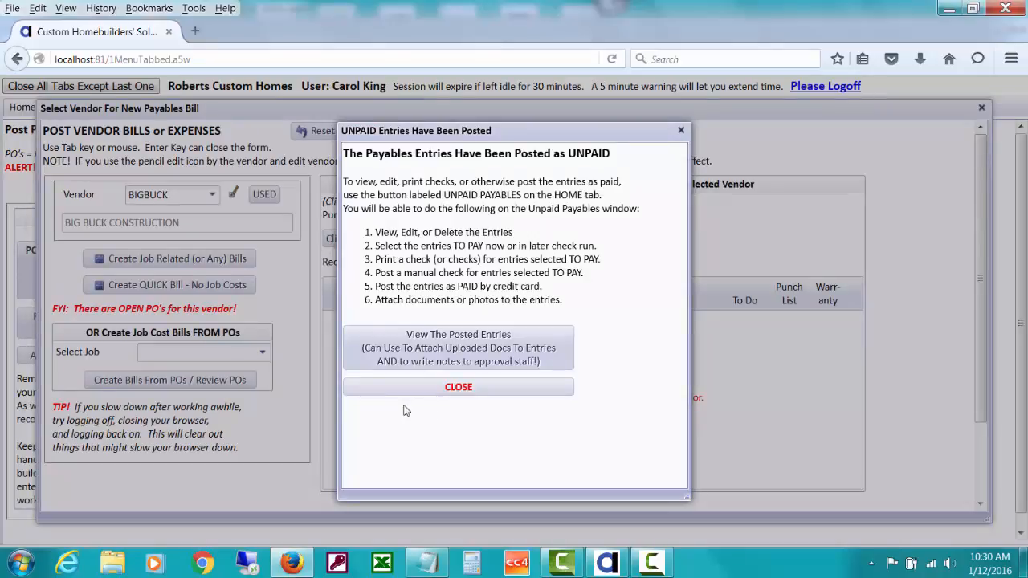
# Check posted batch 525's entries and open approval notes for BIGBUCK's $350.00 Erosion Control entry 1987.
pyautogui.click(486, 351)
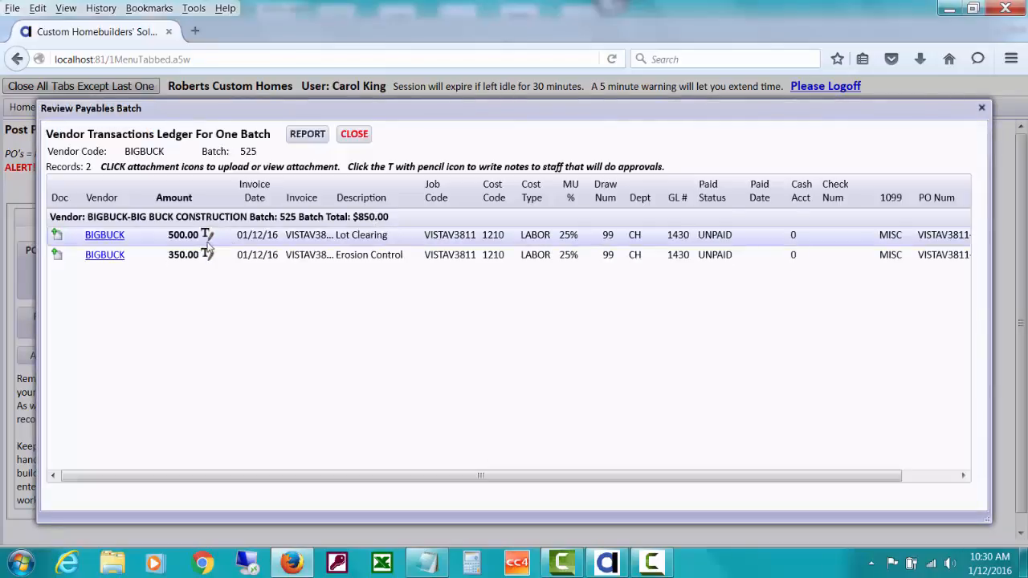
pyautogui.click(205, 235)
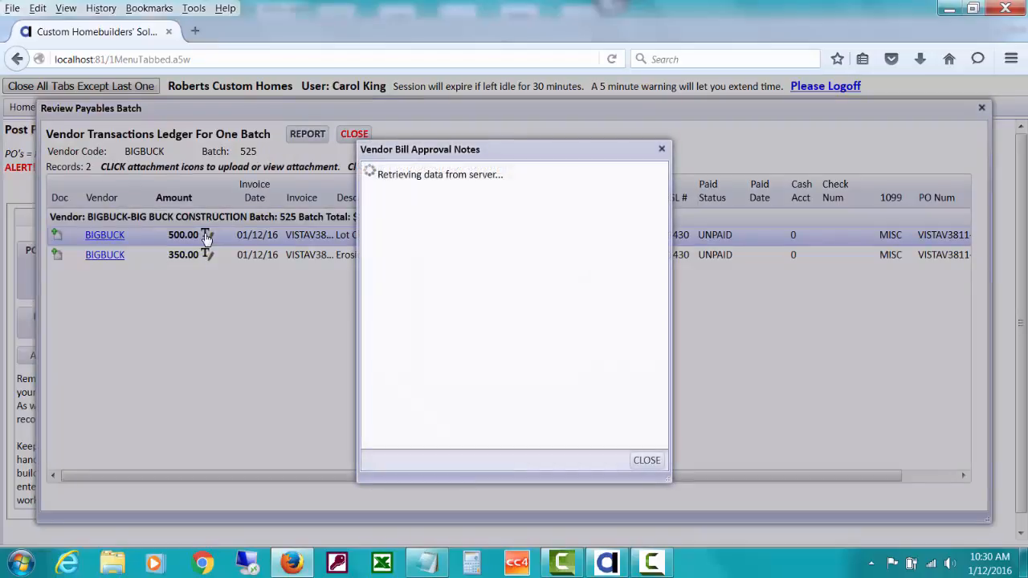
pyautogui.click(646, 461)
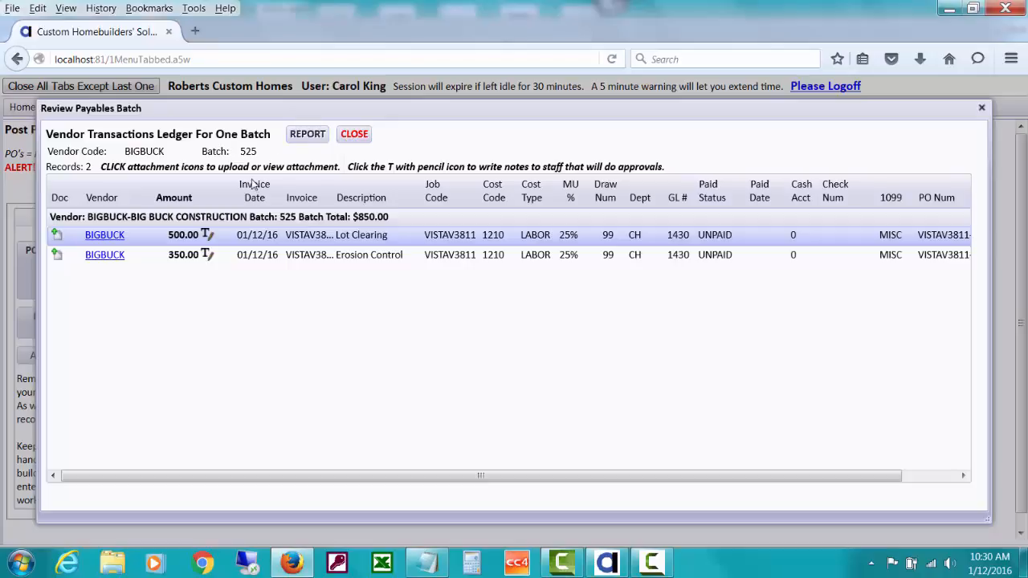
pyautogui.click(207, 255)
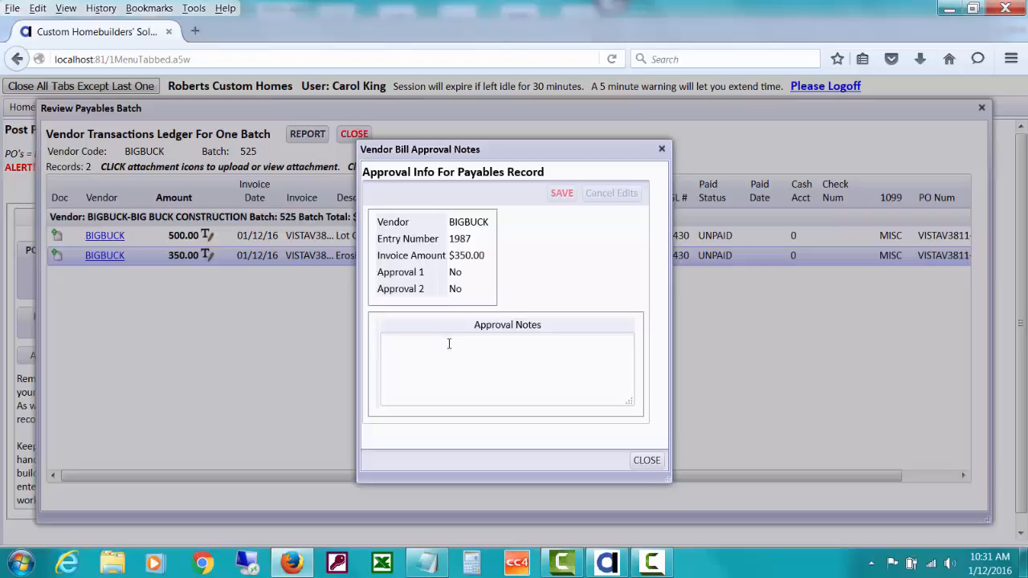
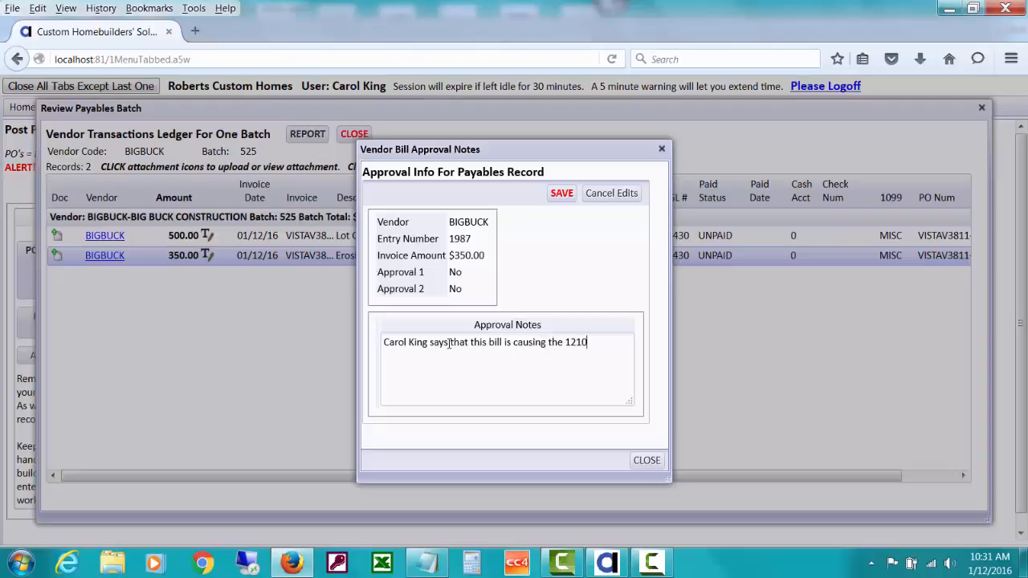
# Save a note that this bill puts cost code 1210 over budget and belongs under erosion control.
pyautogui.write(' cost code to be over budg')
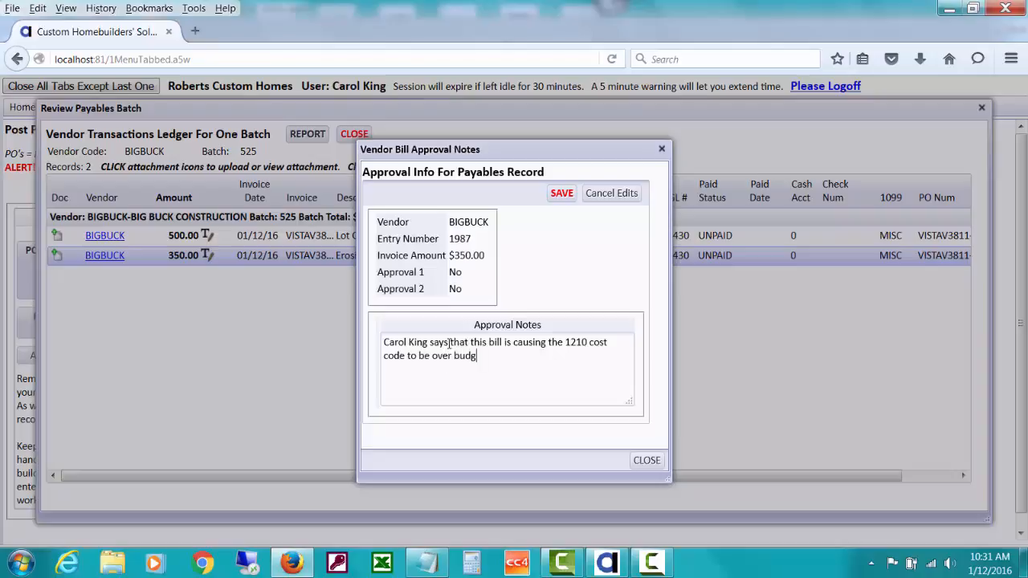
pyautogui.write('et.  I think this bill AND the P')
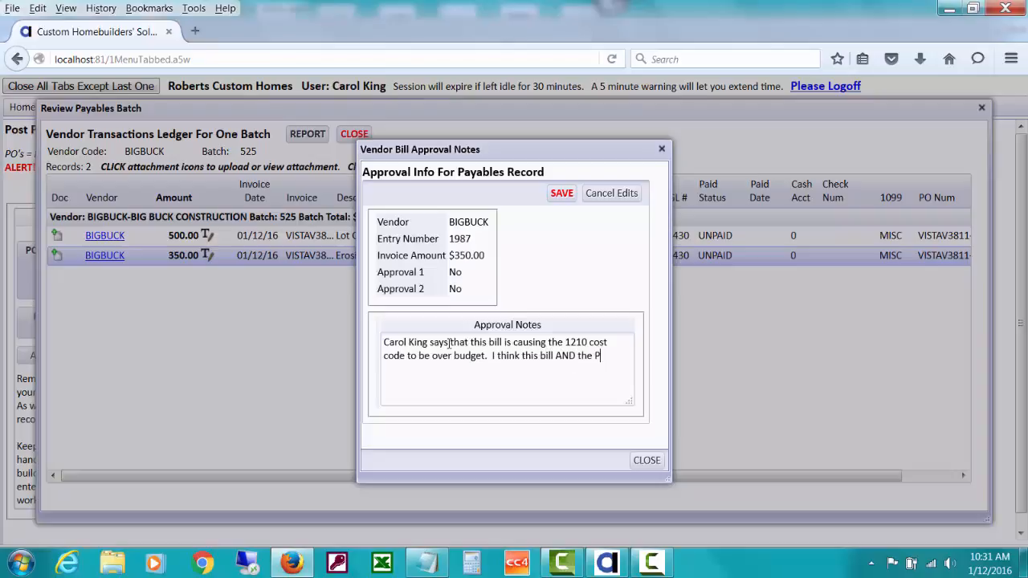
pyautogui.write('O')
pyautogui.write(' need to ')
pyautogui.write('be changed to')
pyautogui.write(' the cos')
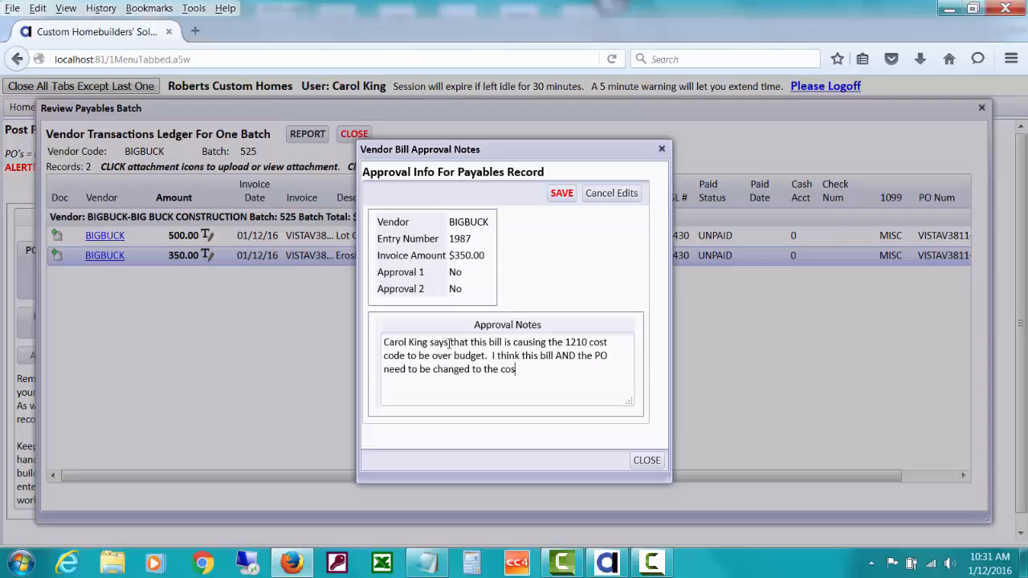
pyautogui.write('t code for erosion control!')
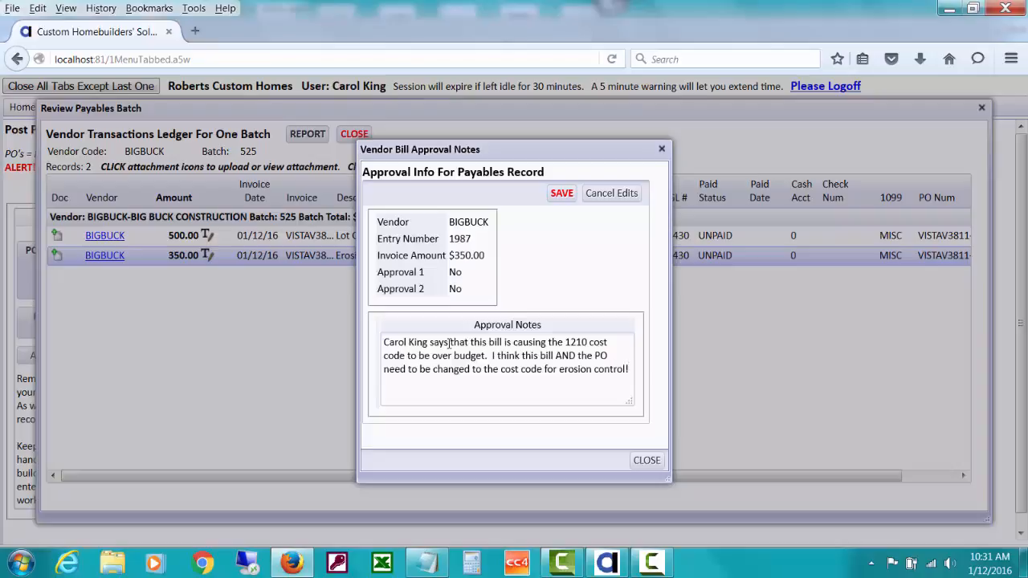
pyautogui.click(561, 194)
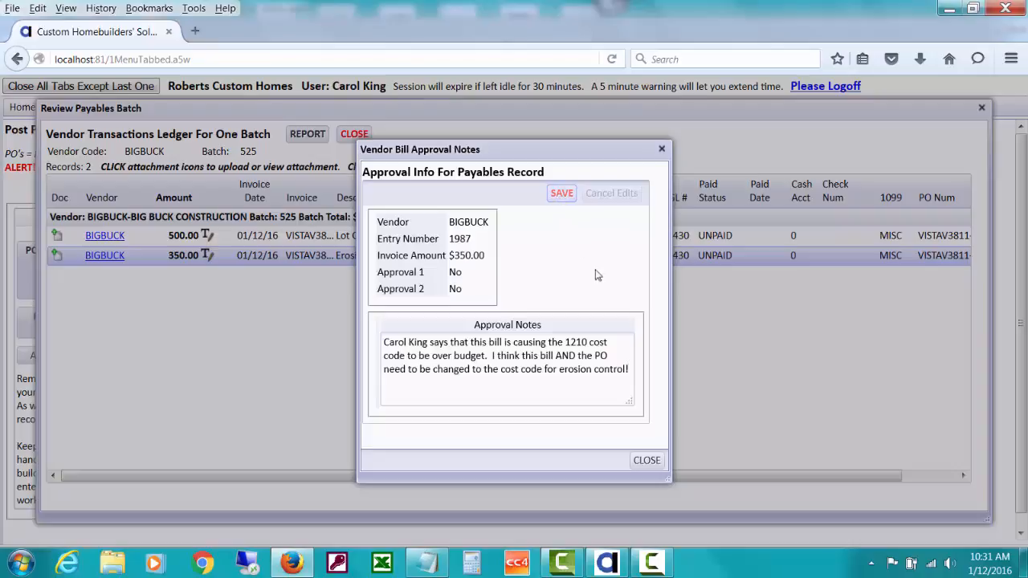
pyautogui.click(648, 461)
# Close the batch ledger, the entries-posted notice and the new bill form, returning to the home menu.
pyautogui.click(355, 134)
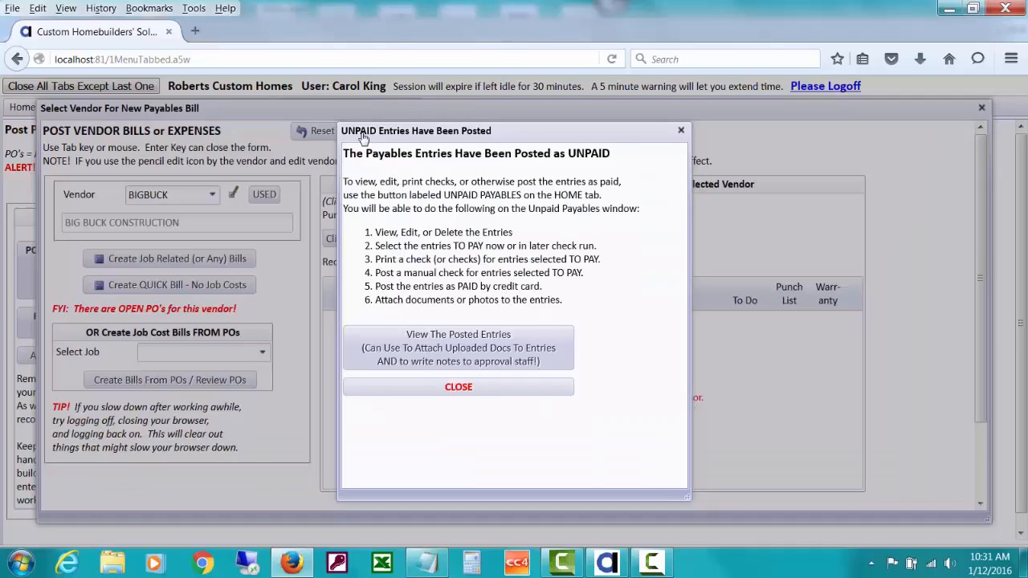
pyautogui.click(495, 391)
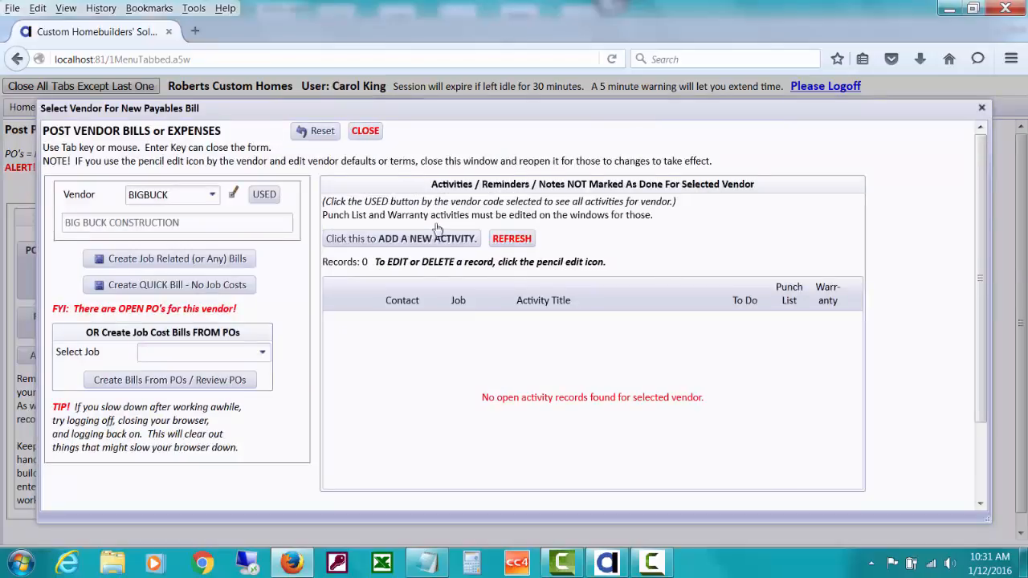
pyautogui.click(365, 131)
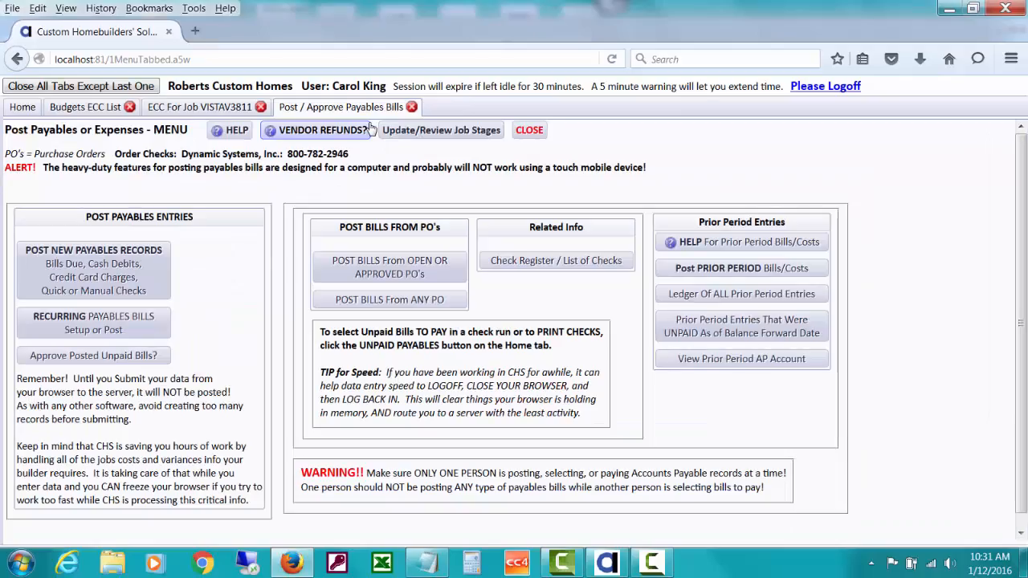
pyautogui.click(26, 112)
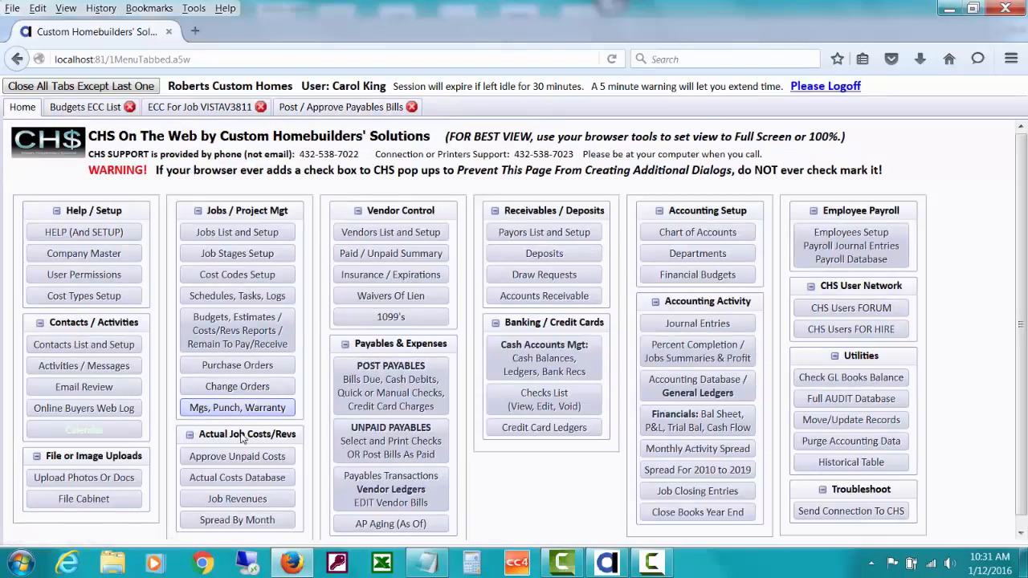
# Open the unpaid payables approval grid for job VISTAV3811 only.
pyautogui.click(267, 457)
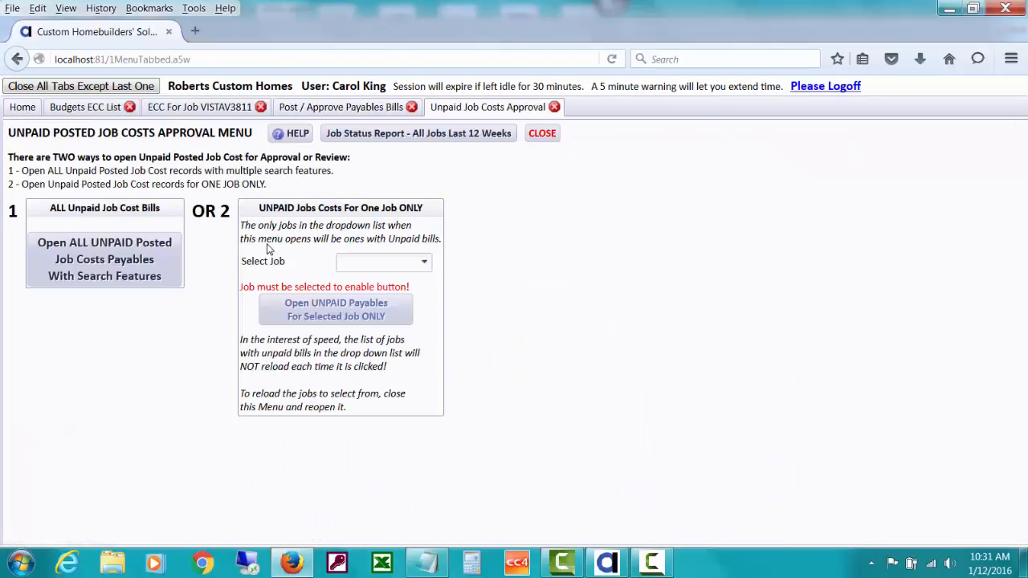
pyautogui.click(376, 261)
pyautogui.write('vis')
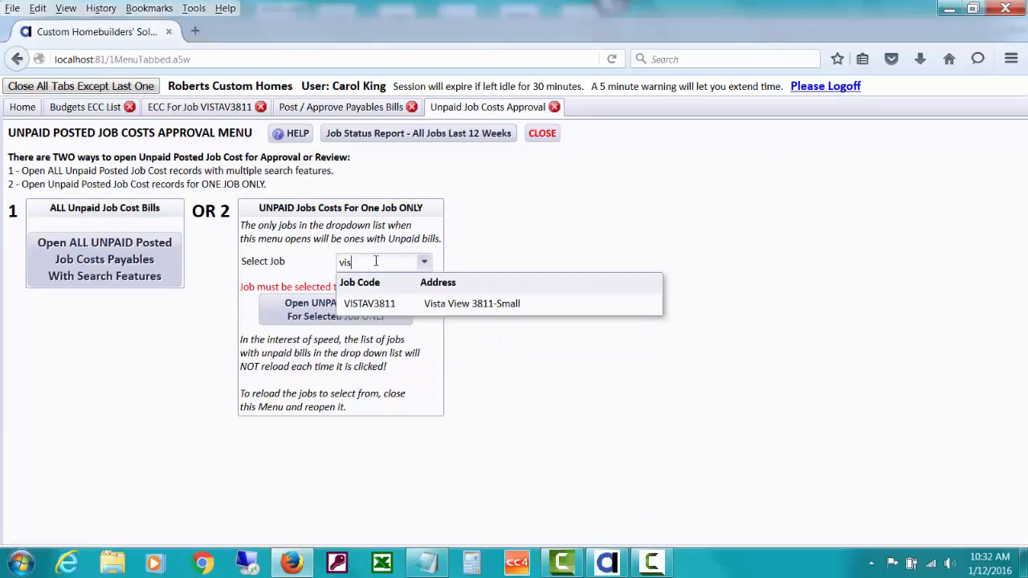
pyautogui.click(395, 304)
pyautogui.click(396, 306)
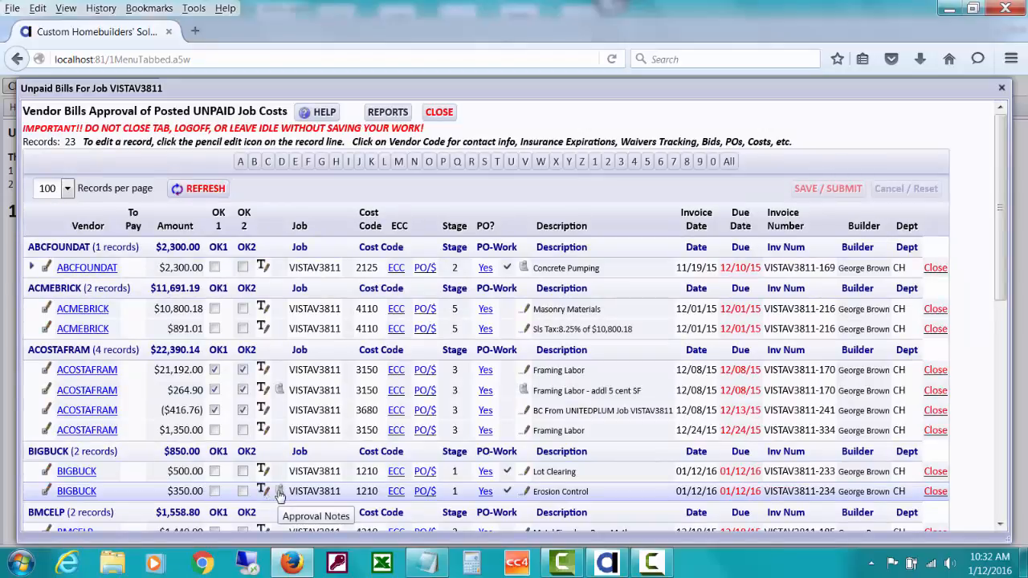
# Review the $350 BIGBUCK Erosion Control bill record unchanged, then close the VISTAV3811 unpaid bills list.
pyautogui.click(48, 488)
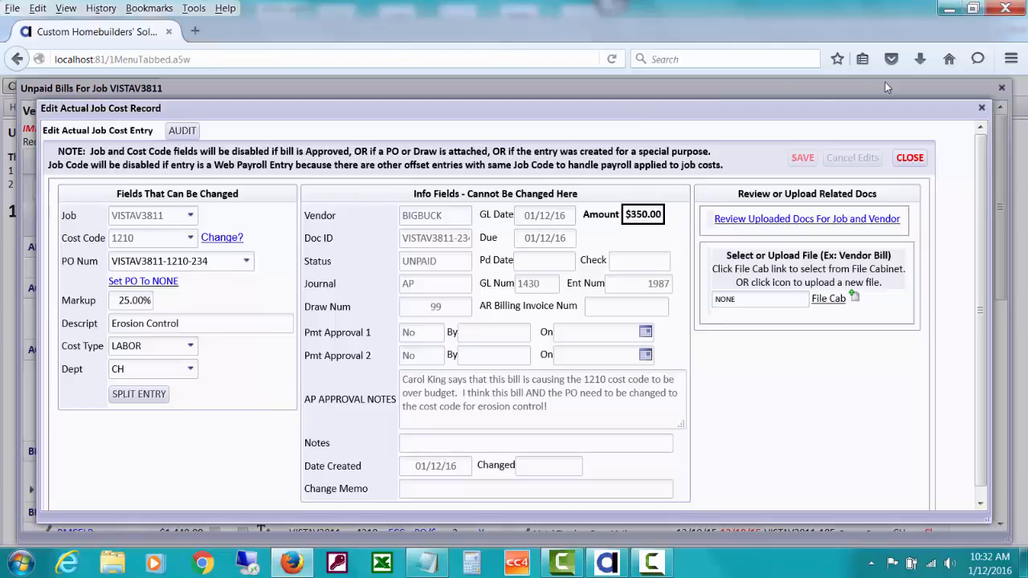
pyautogui.click(908, 157)
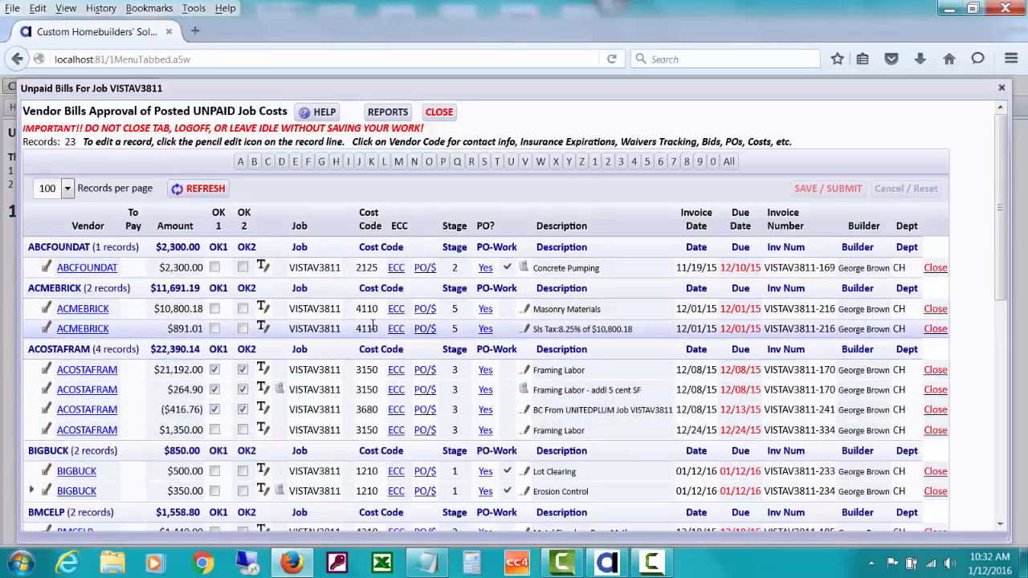
pyautogui.click(439, 113)
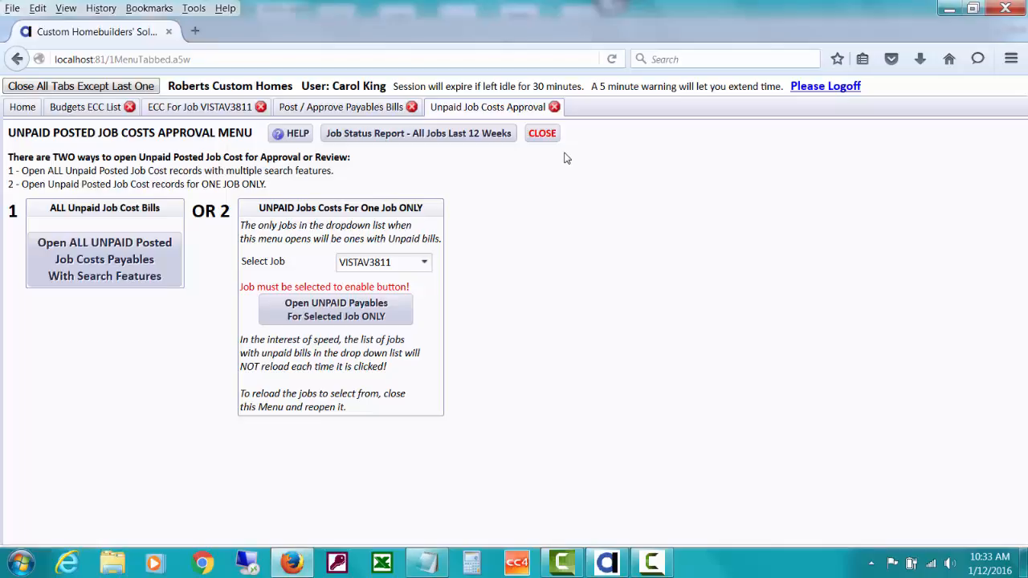
# Return to the refreshed VISTAV3811 worksheet showing 1210 Lot Clearing at 850 actual, 350 over budget.
pyautogui.click(554, 107)
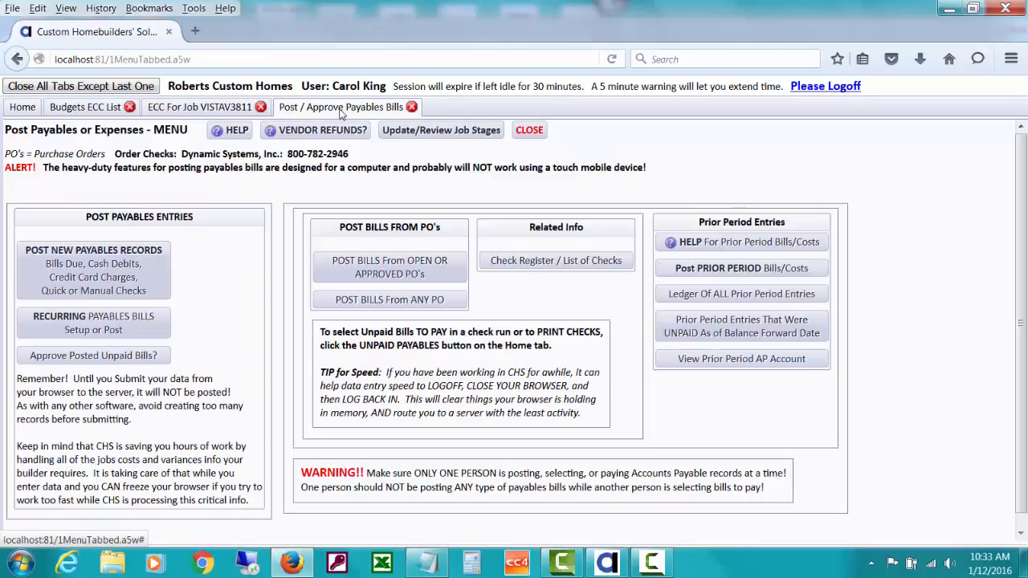
pyautogui.click(166, 110)
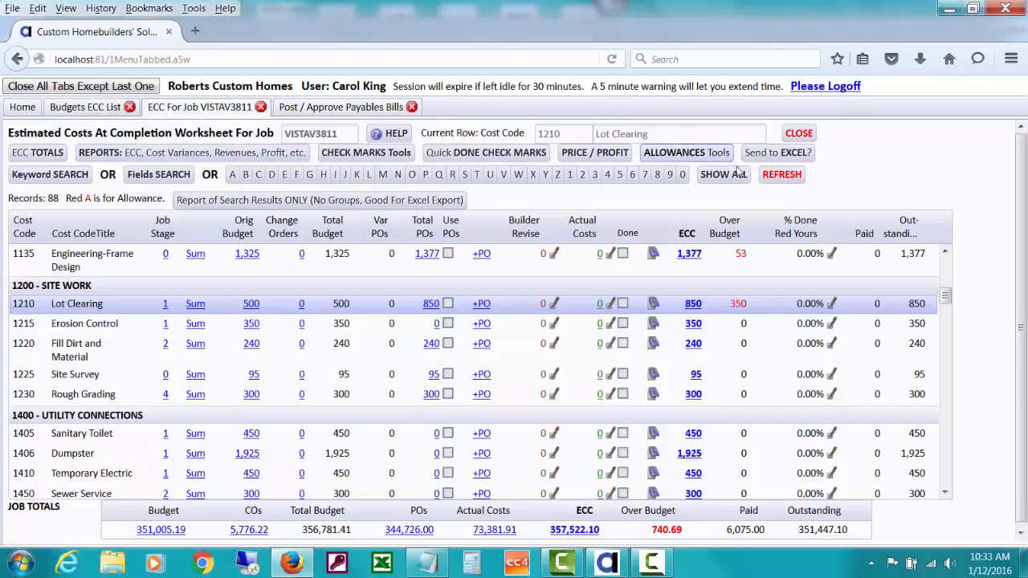
pyautogui.click(776, 178)
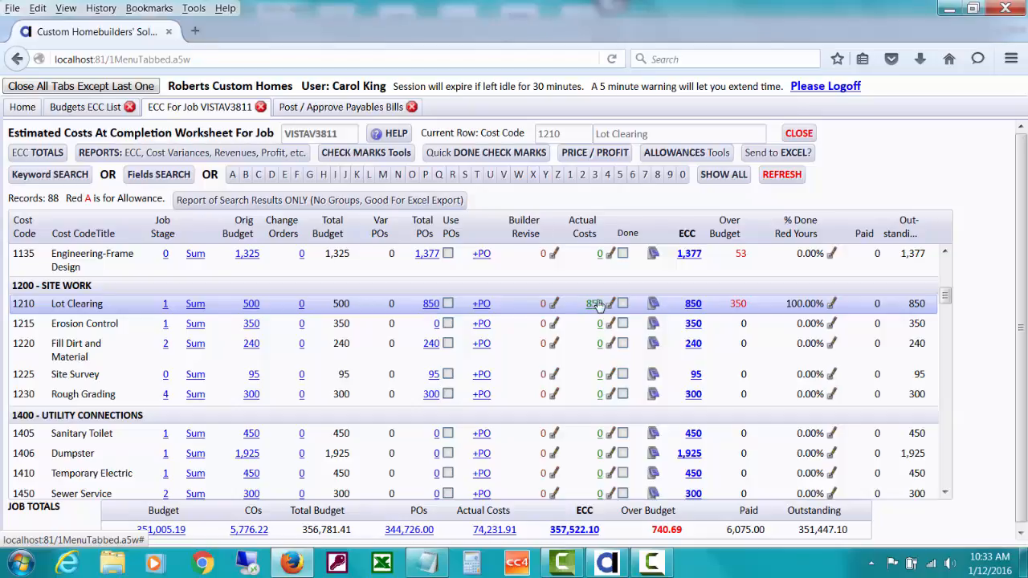
# Uncheck PO Done on the $350 BIGBUCK PO under 1210 and open its Erosion Control bill for editing.
pyautogui.click(430, 303)
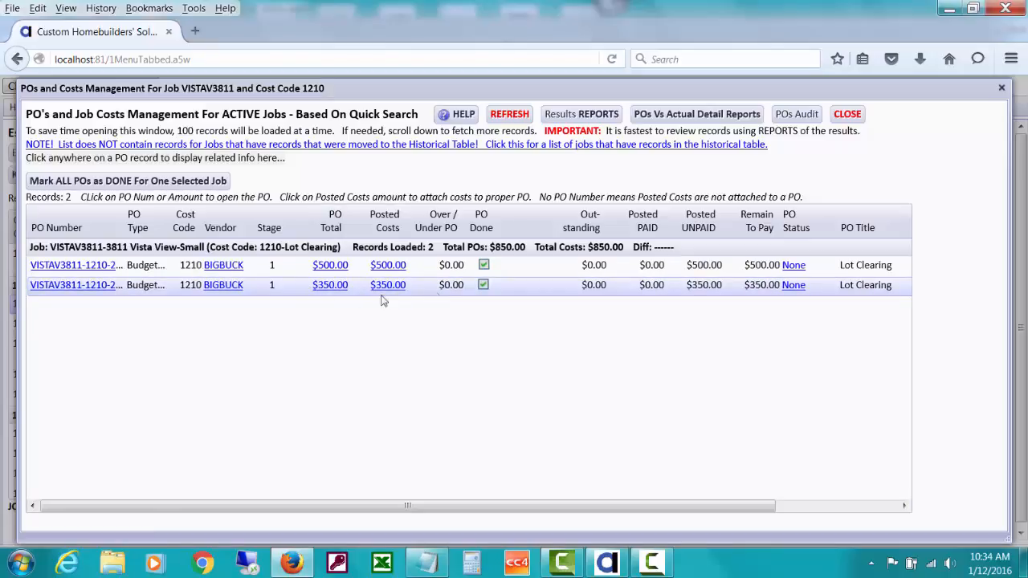
pyautogui.click(483, 285)
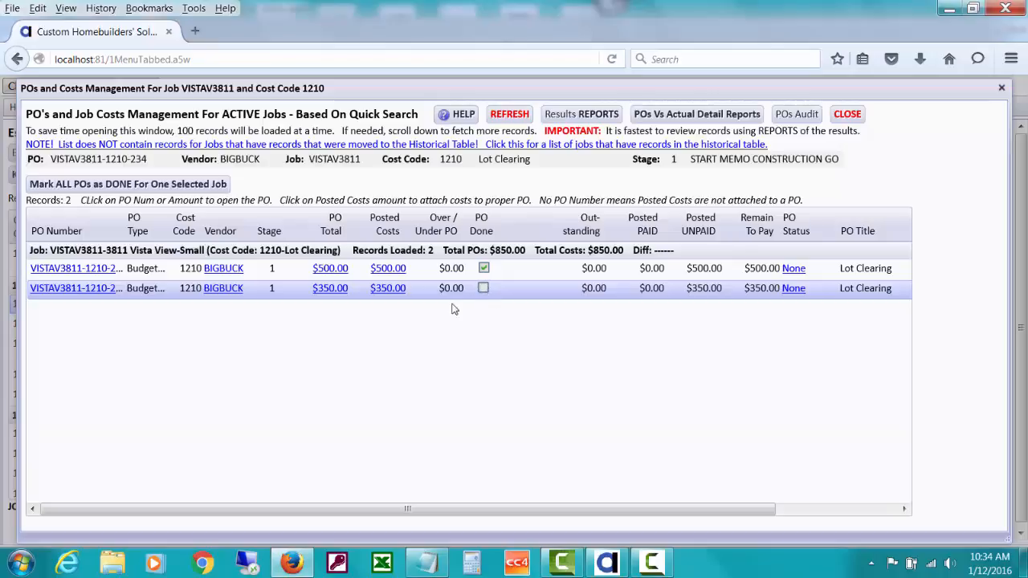
pyautogui.click(394, 293)
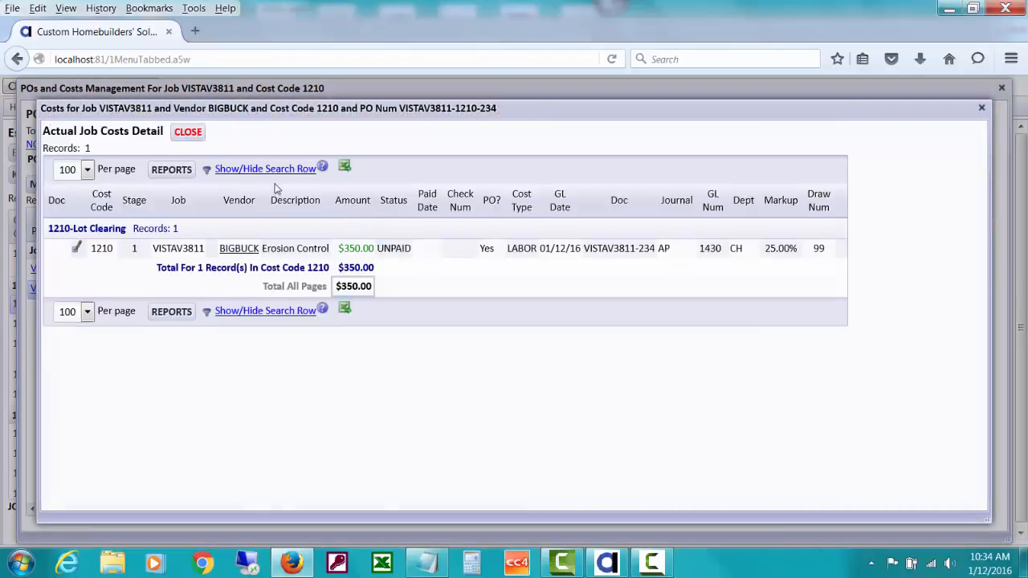
pyautogui.click(77, 251)
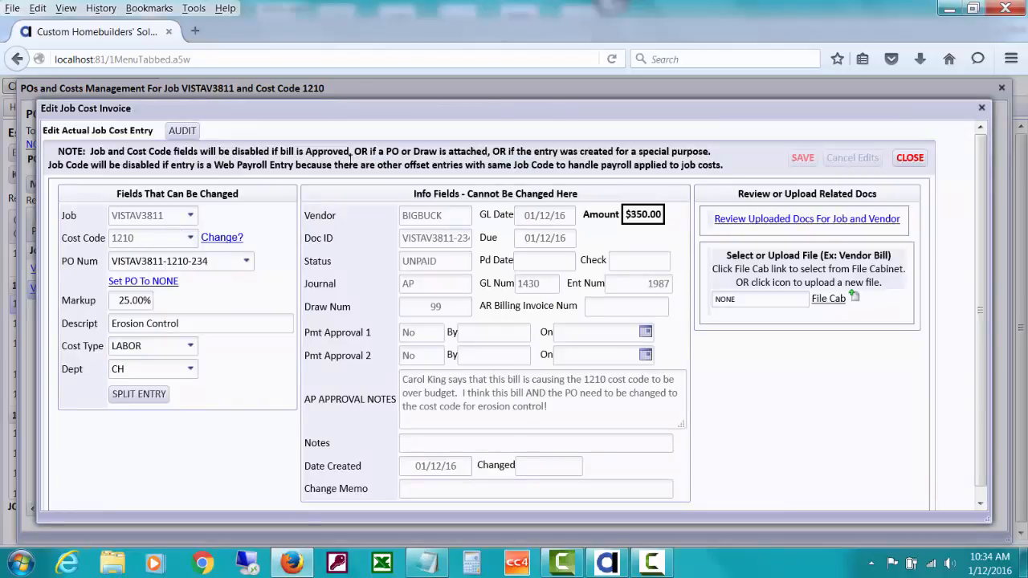
# Set the bill's PO to NONE, recode it from 1210 to 1215 Erosion Control, and save.
pyautogui.click(159, 281)
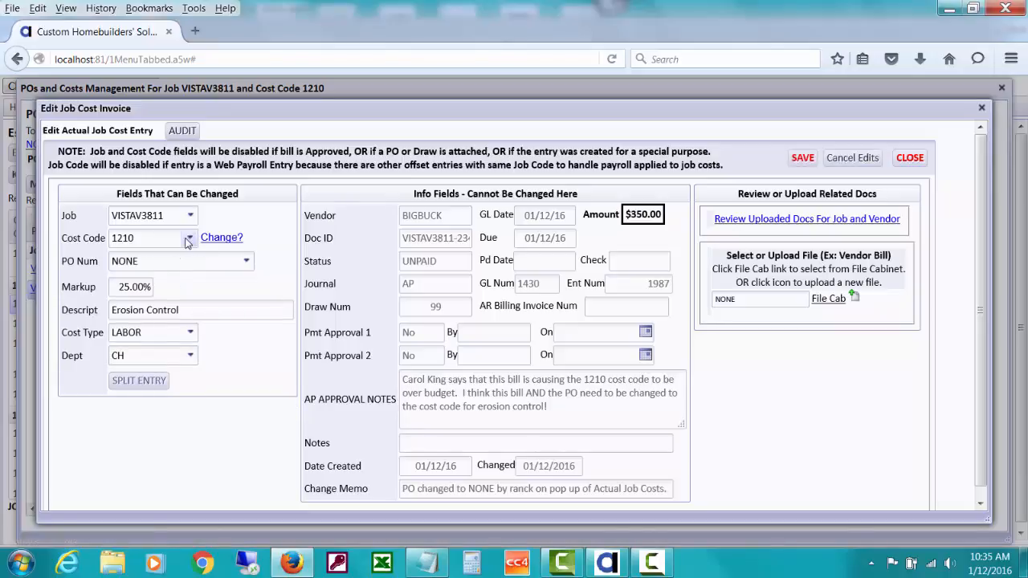
pyautogui.click(188, 241)
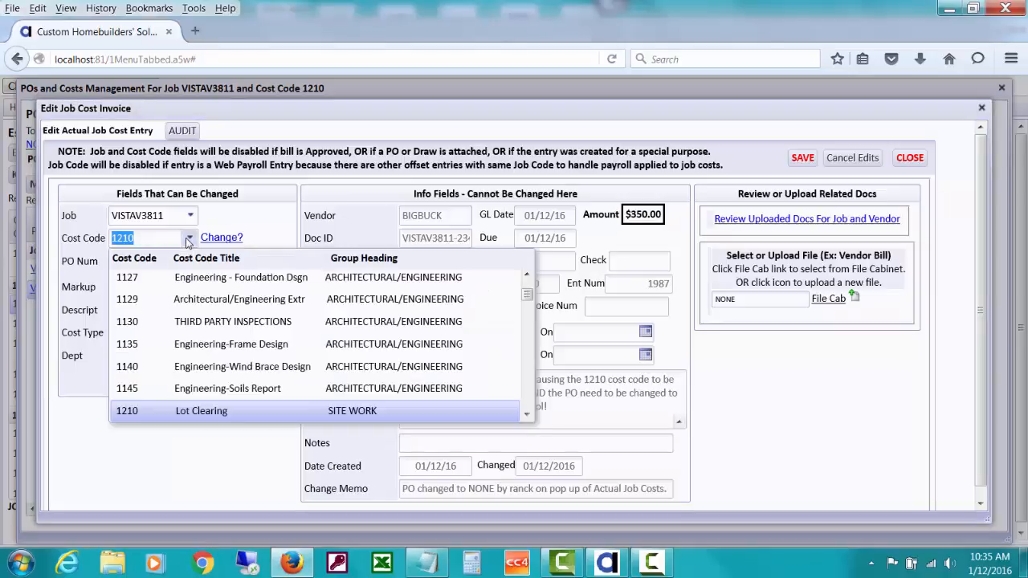
pyautogui.click(262, 223)
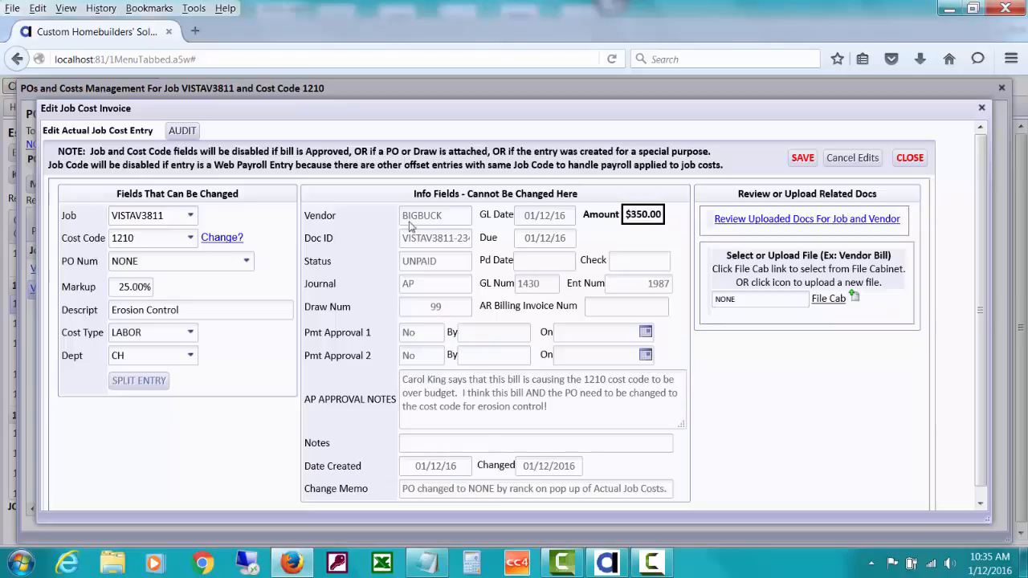
pyautogui.click(193, 238)
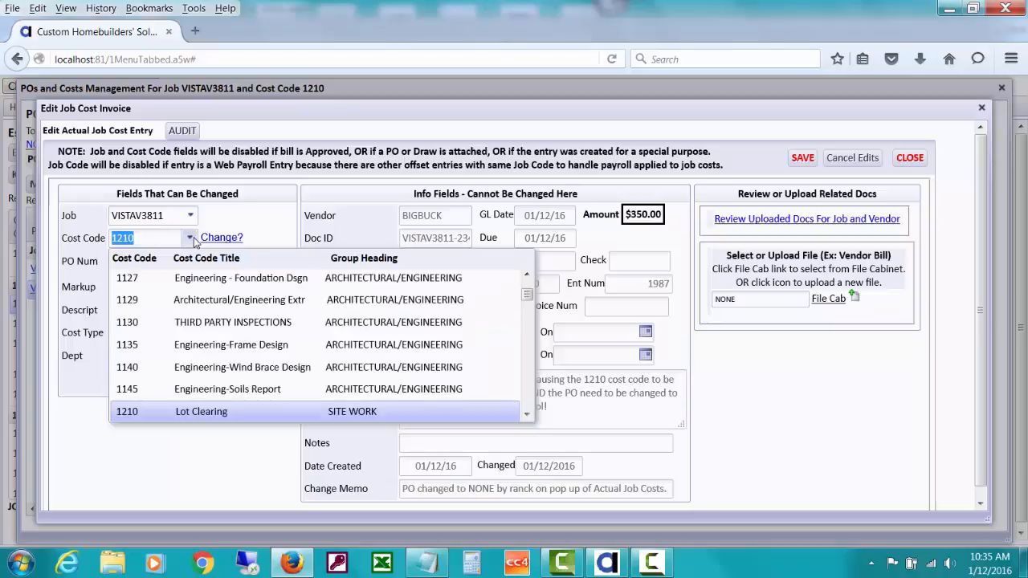
pyautogui.click(526, 414)
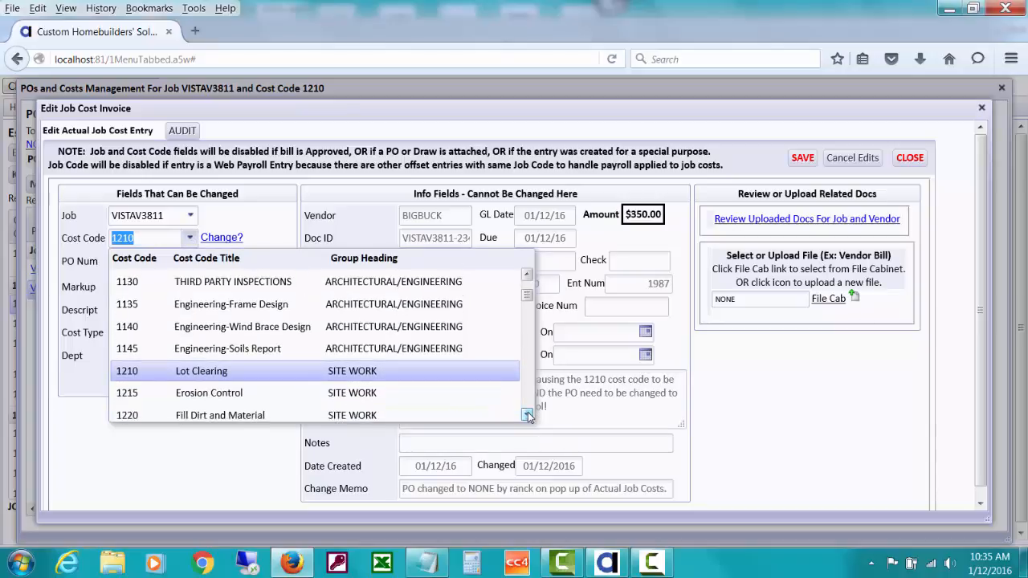
pyautogui.click(473, 393)
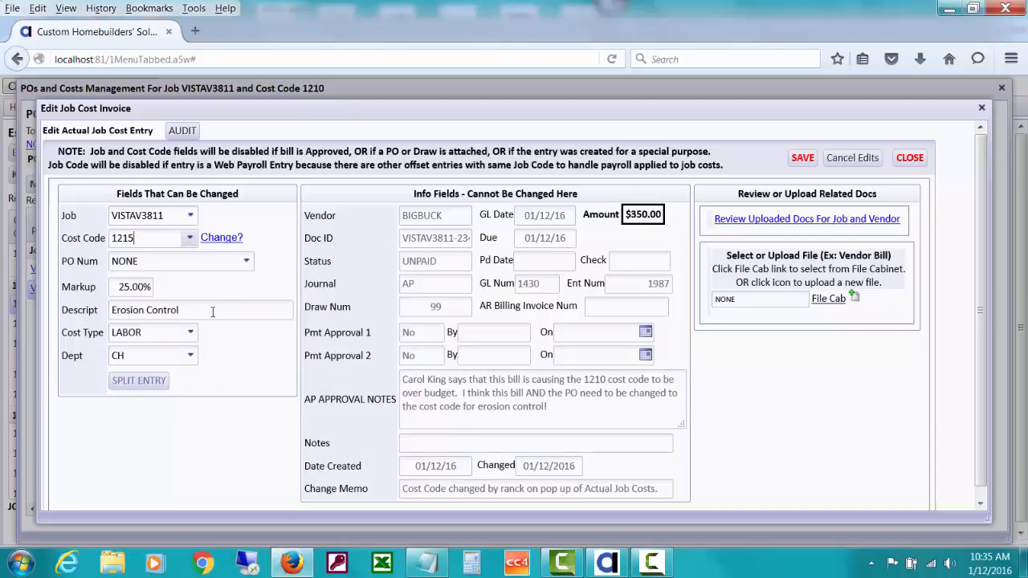
pyautogui.click(246, 262)
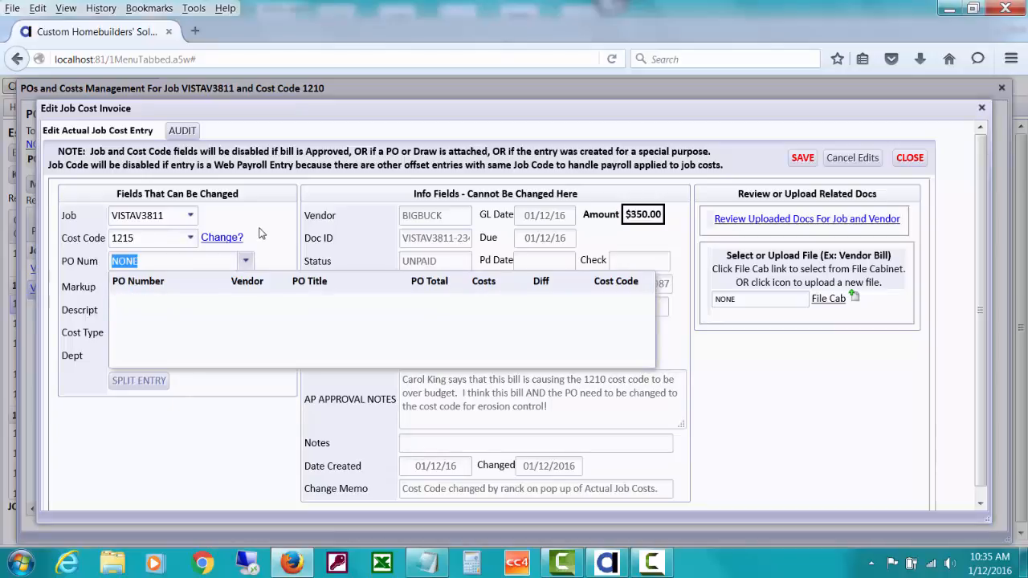
pyautogui.click(259, 233)
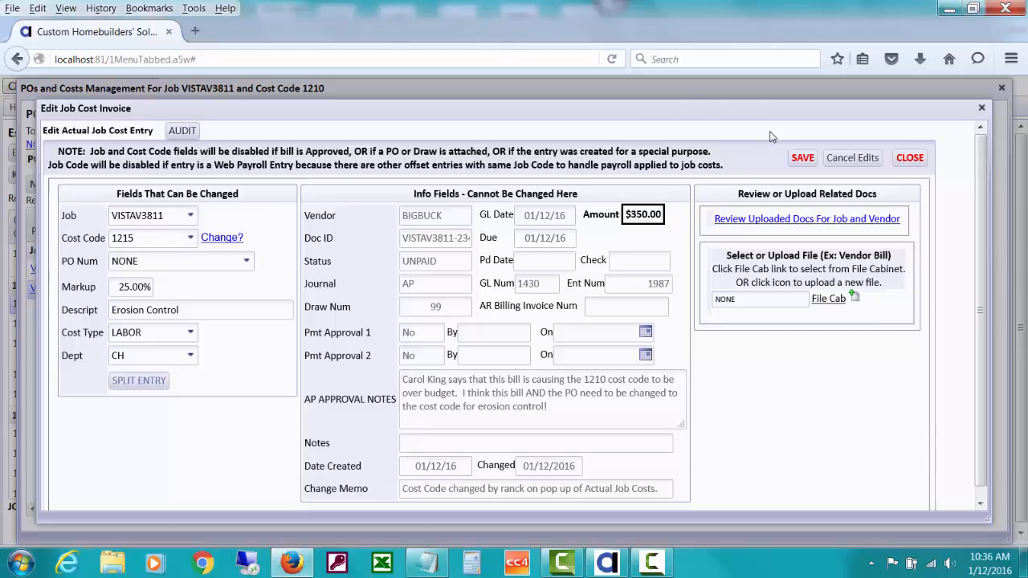
pyautogui.click(803, 158)
pyautogui.click(905, 160)
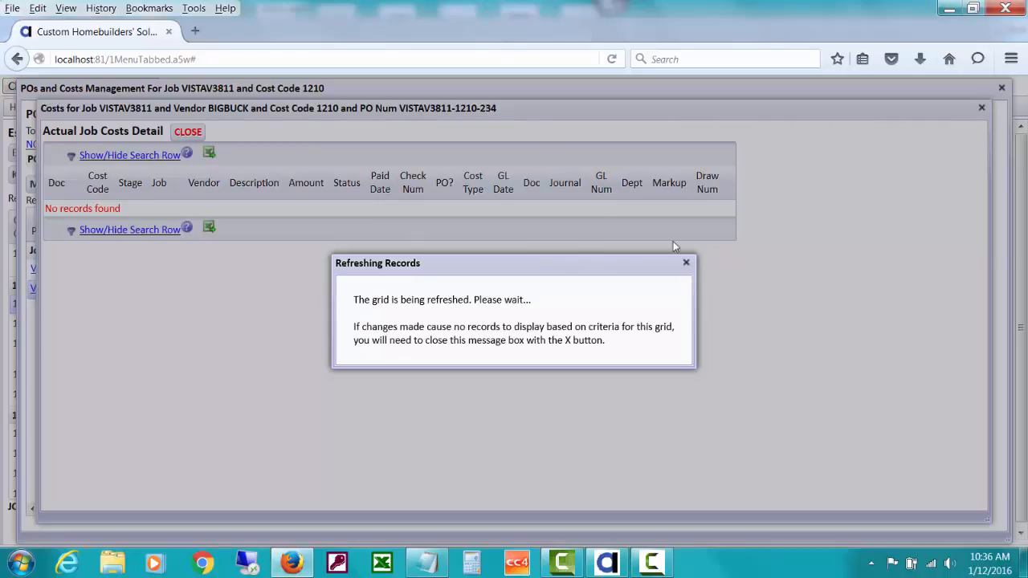
pyautogui.click(686, 264)
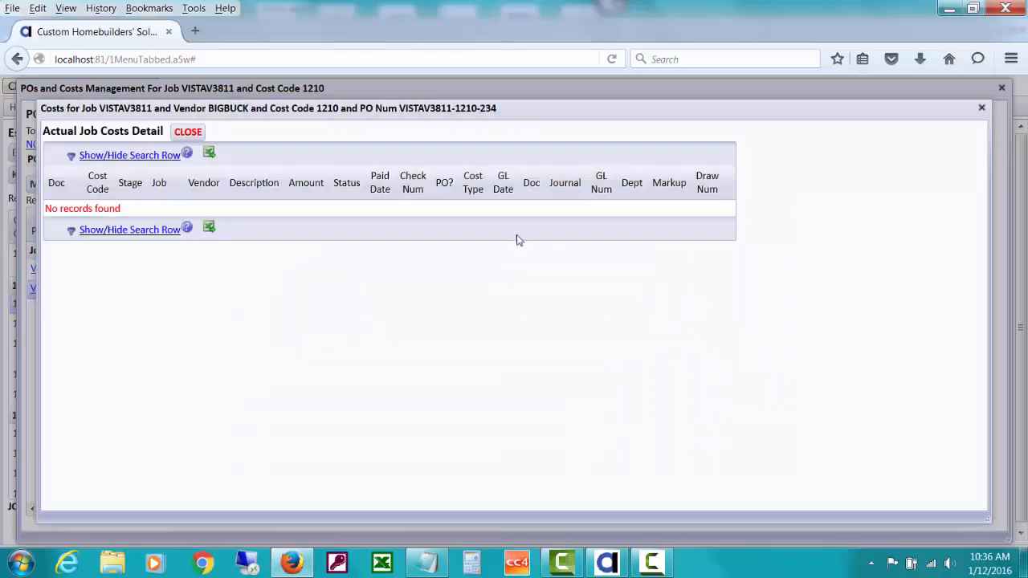
pyautogui.click(189, 133)
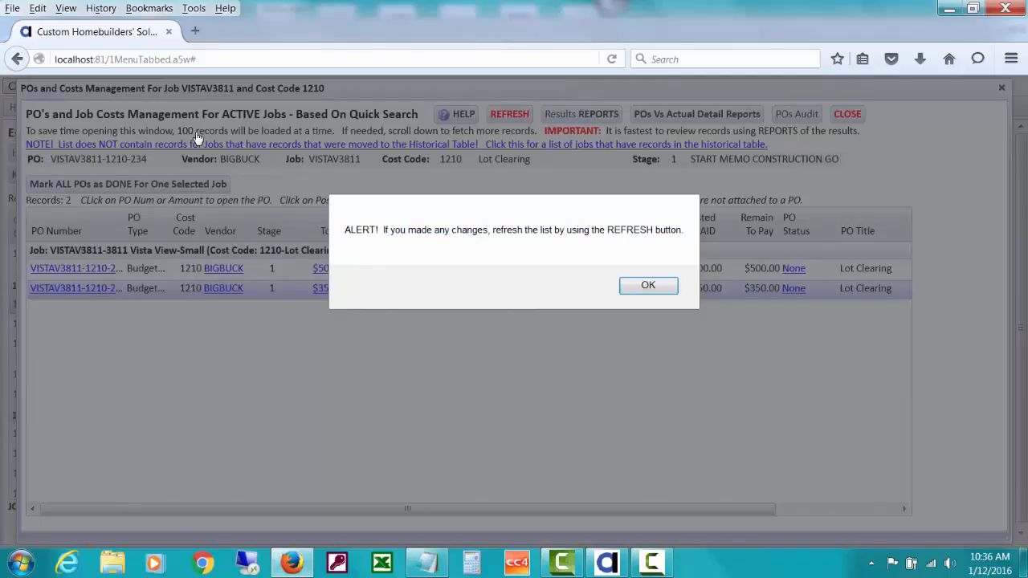
pyautogui.click(642, 287)
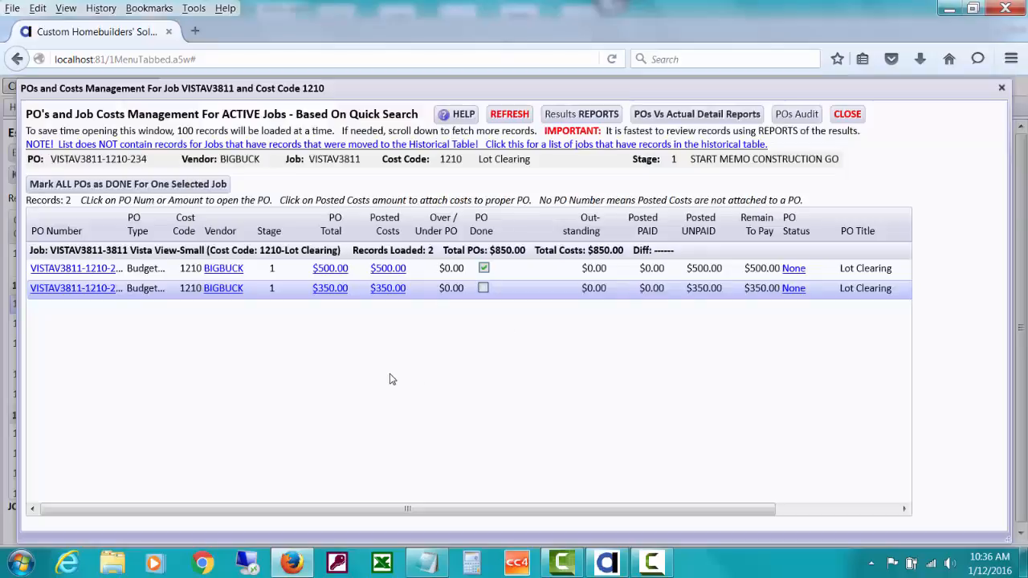
pyautogui.click(503, 118)
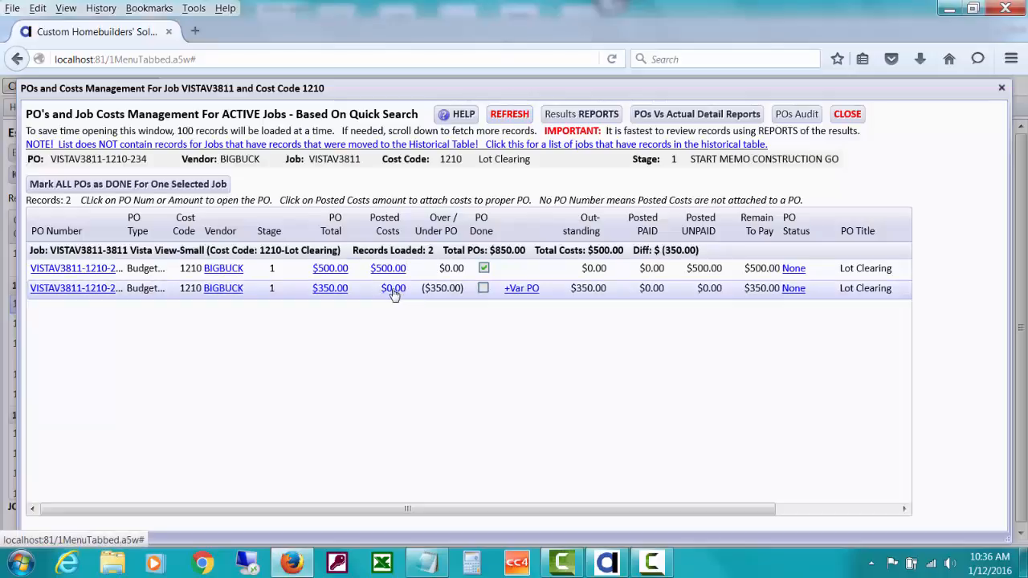
pyautogui.click(329, 288)
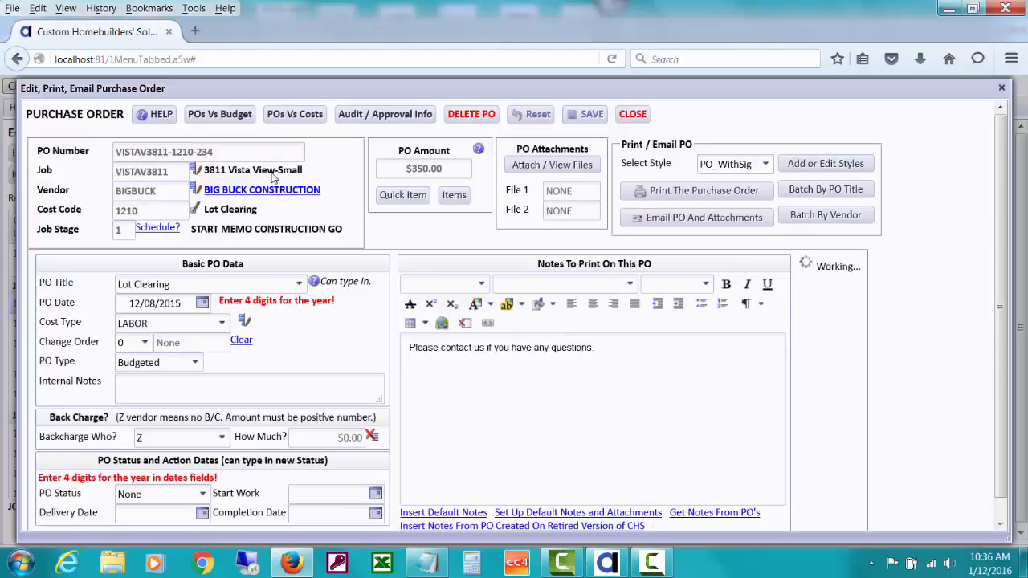
# Change the $350 purchase order's cost code to 1215 Erosion Control and confirm the message.
pyautogui.click(195, 209)
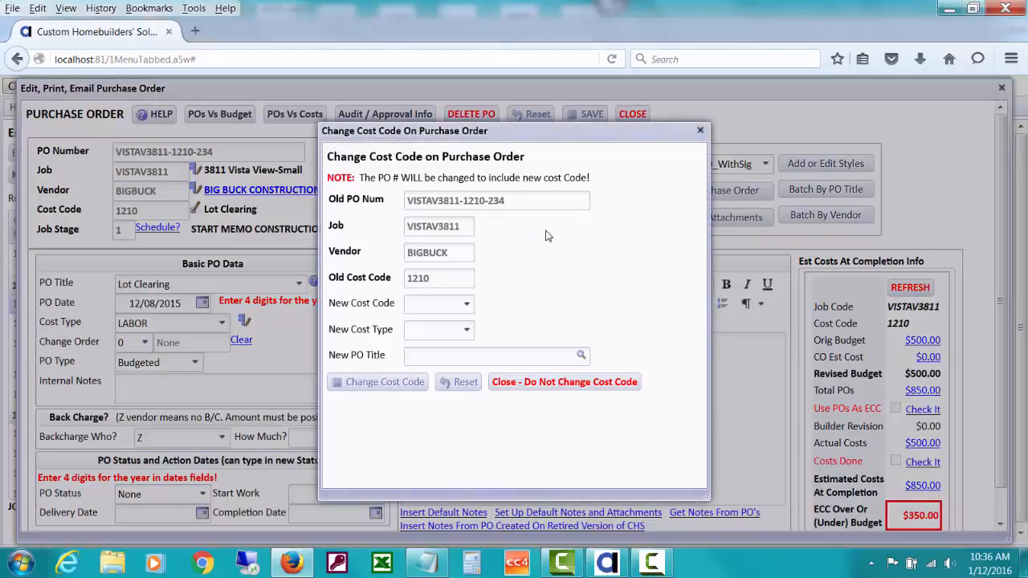
pyautogui.click(467, 305)
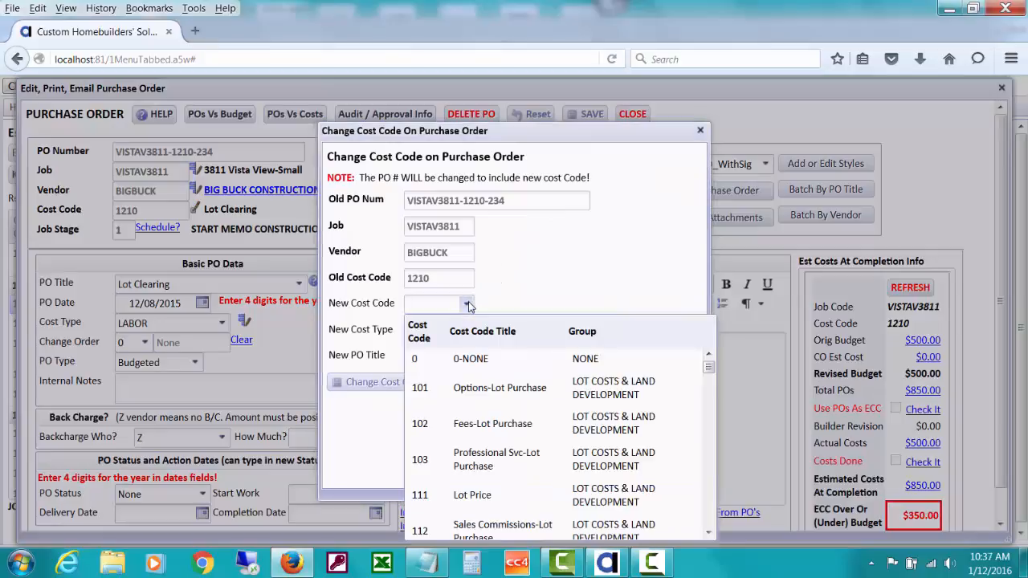
pyautogui.write('12')
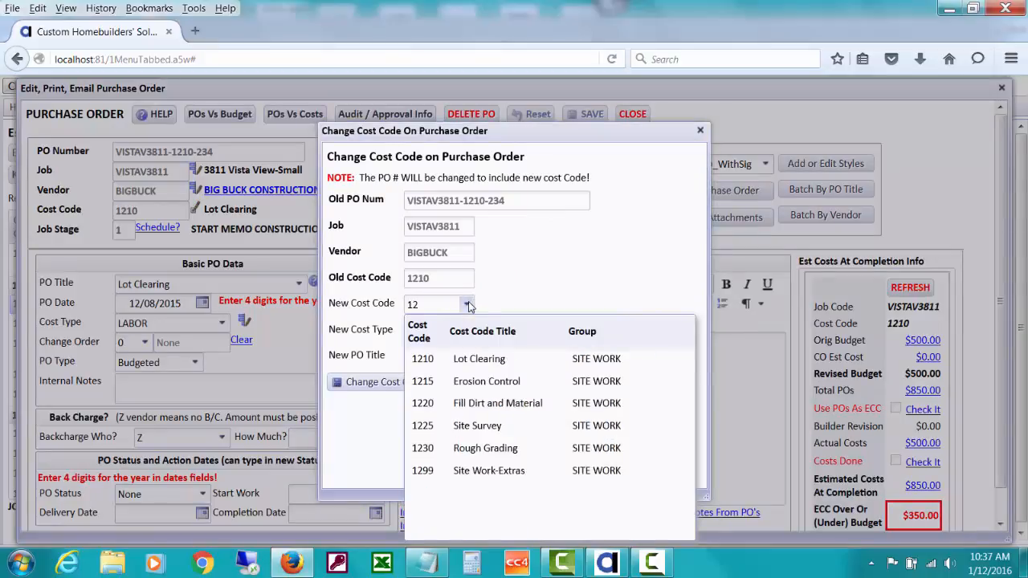
pyautogui.click(501, 382)
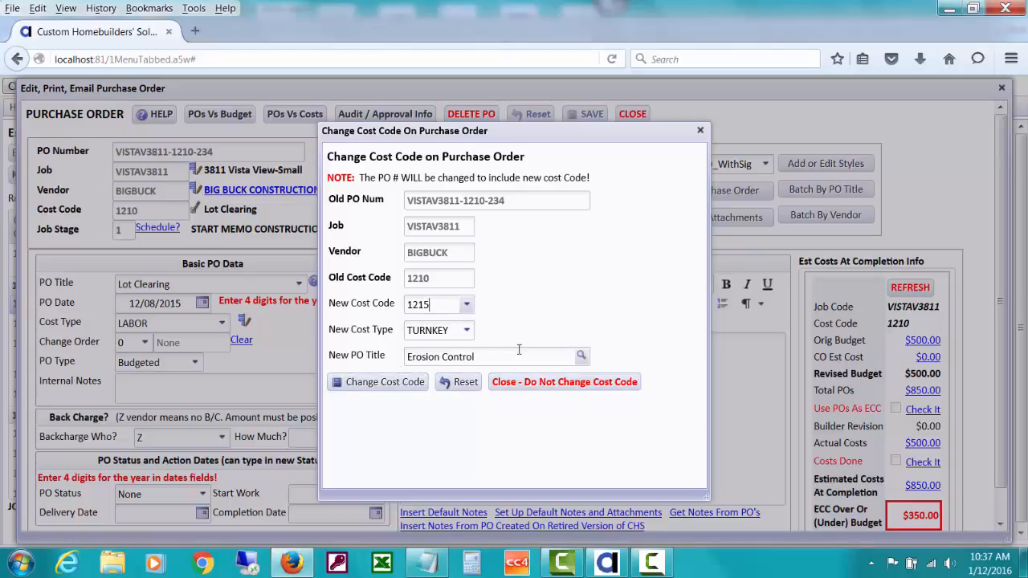
pyautogui.click(401, 386)
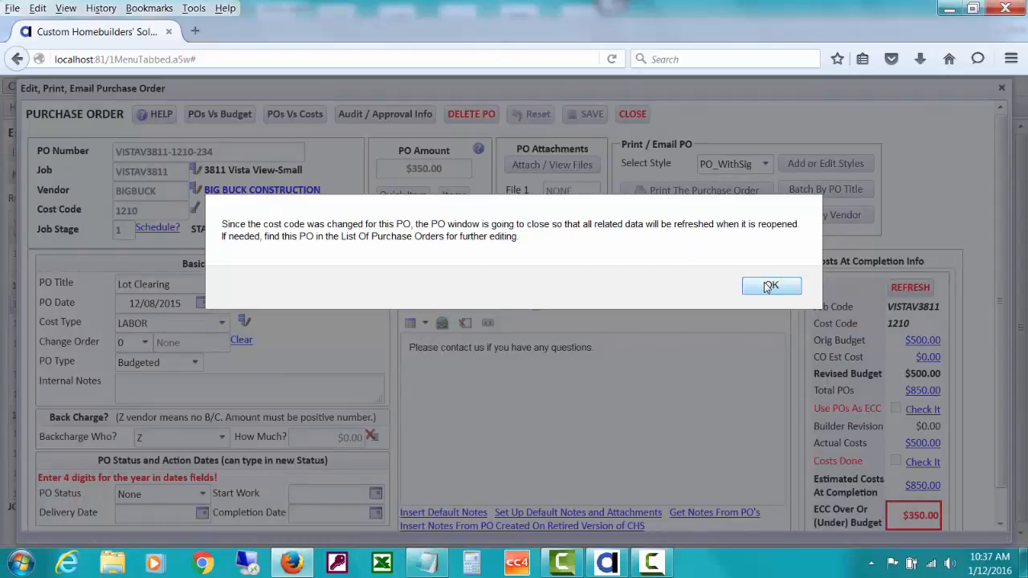
pyautogui.click(770, 287)
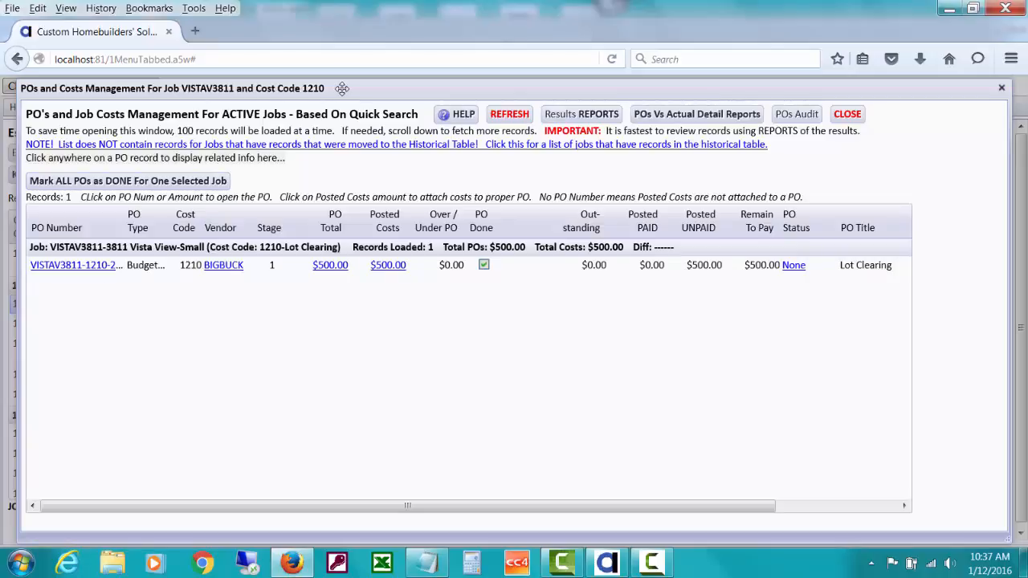
# Close the 1210 POs window and open the 1215 Erosion Control POs and costs from the worksheet.
pyautogui.click(847, 115)
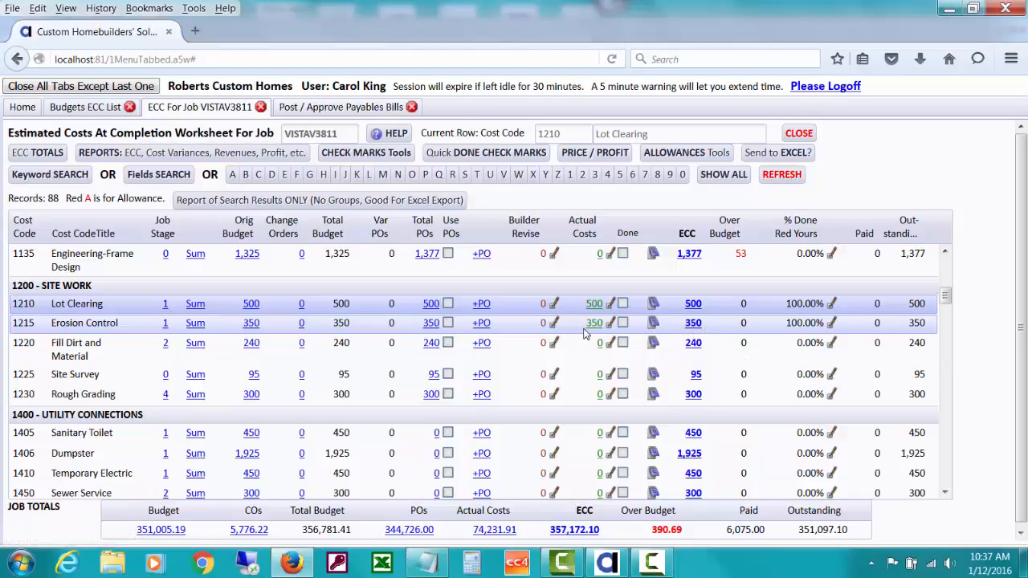
pyautogui.click(431, 325)
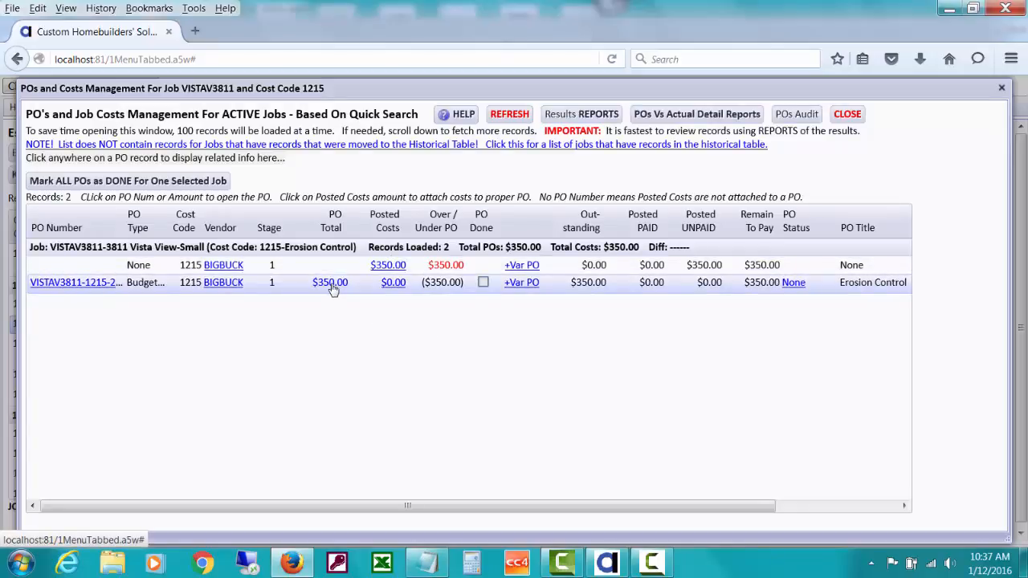
pyautogui.click(388, 265)
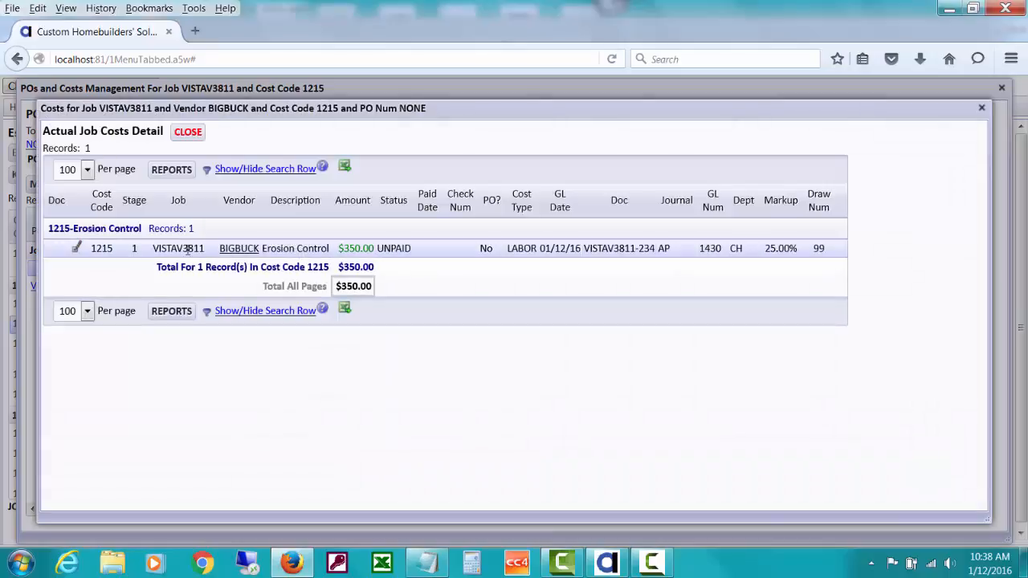
pyautogui.click(76, 250)
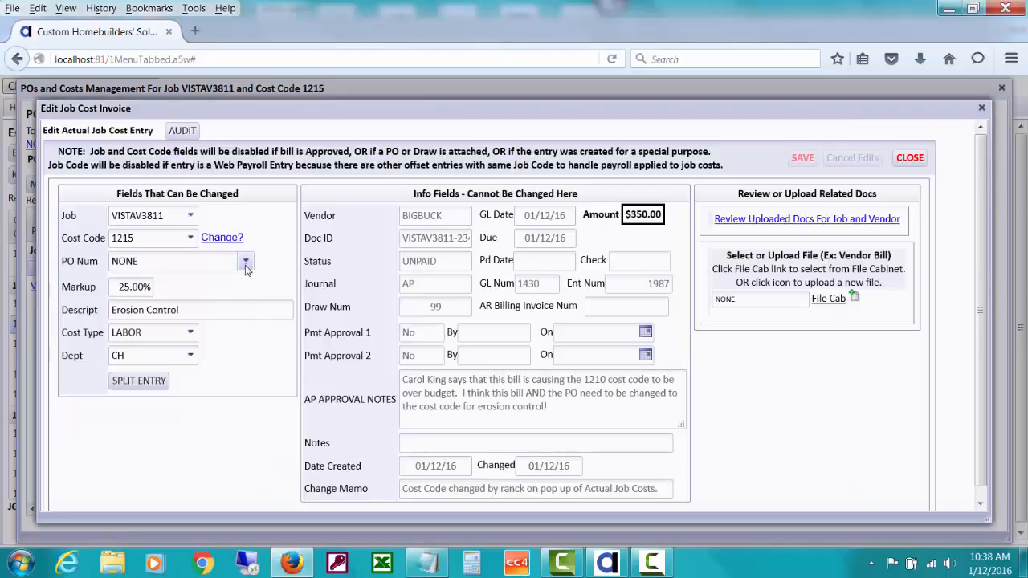
pyautogui.click(246, 263)
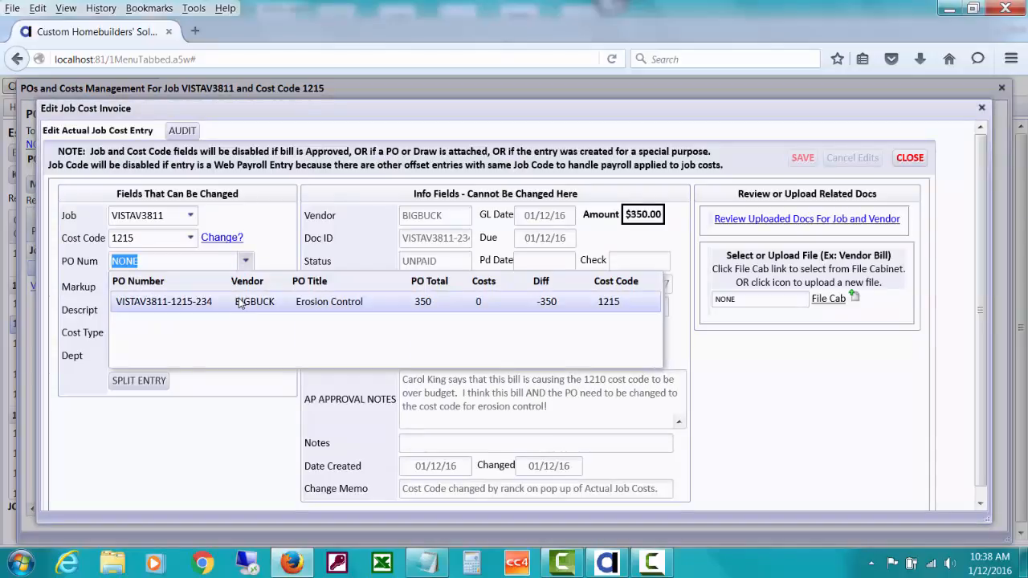
pyautogui.click(245, 305)
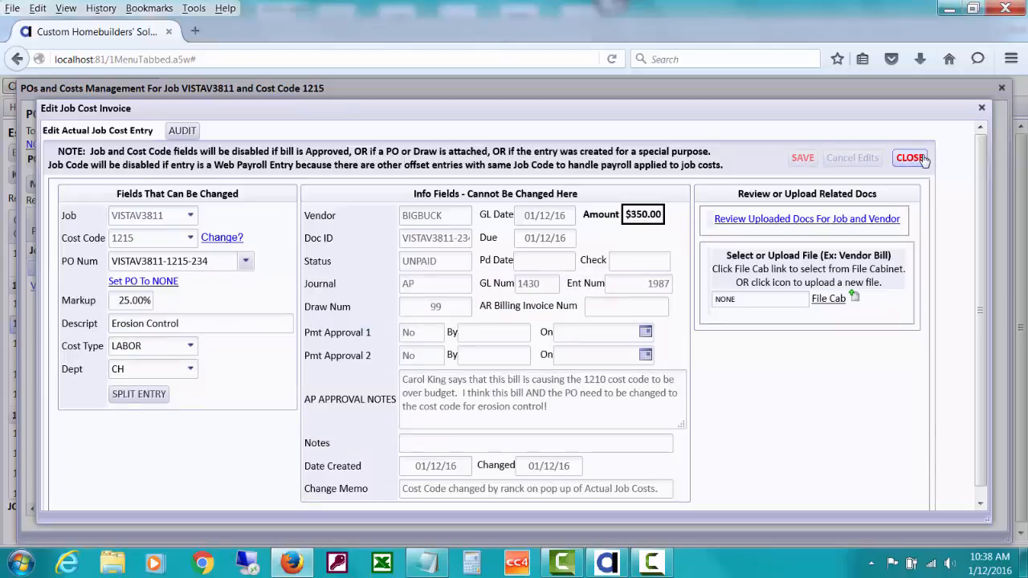
pyautogui.click(911, 158)
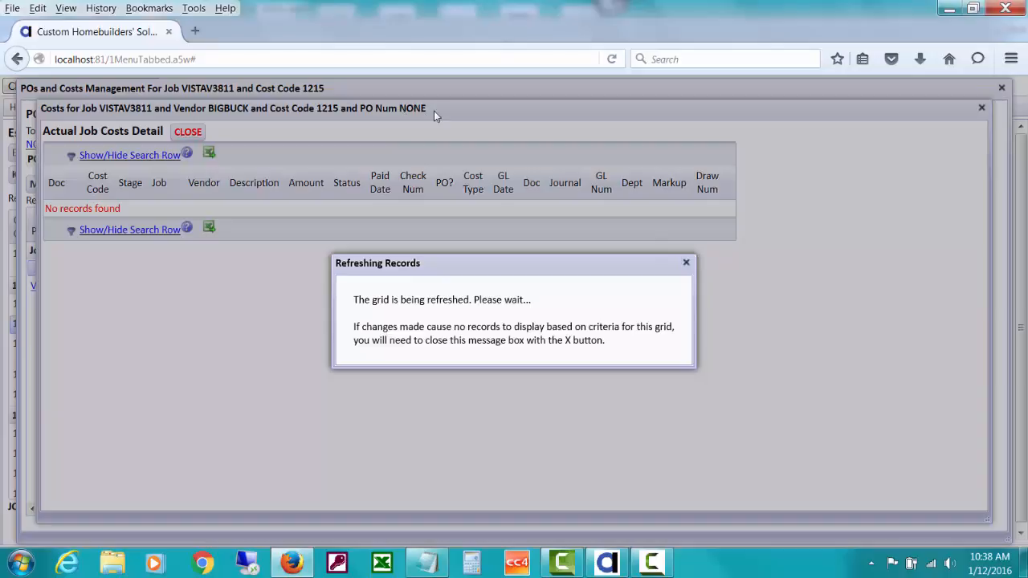
# Dismiss the alerts, refresh the cost code 1215 PO list, and return to the VISTAV3811 worksheet.
pyautogui.click(687, 263)
pyautogui.click(191, 132)
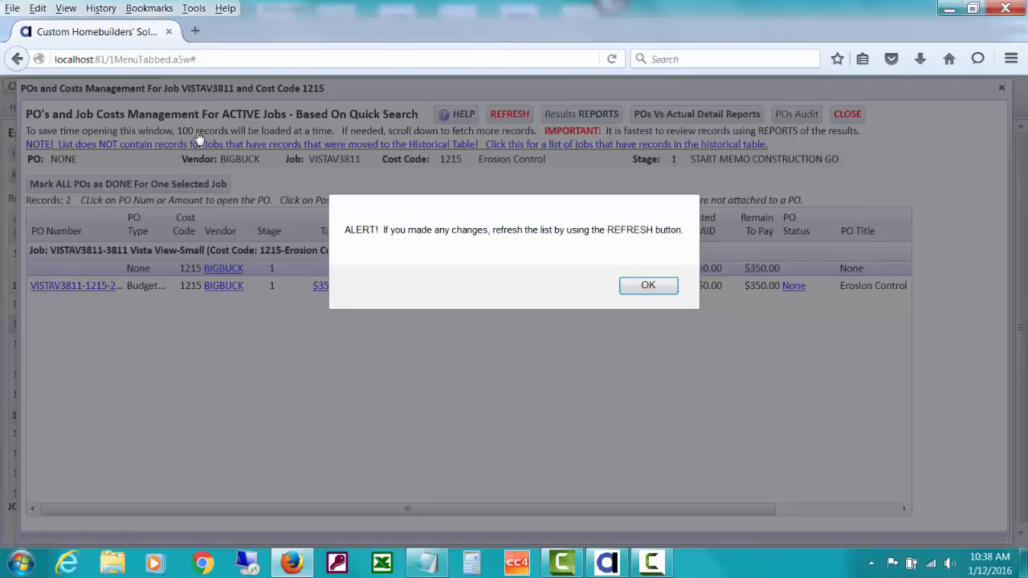
pyautogui.click(654, 290)
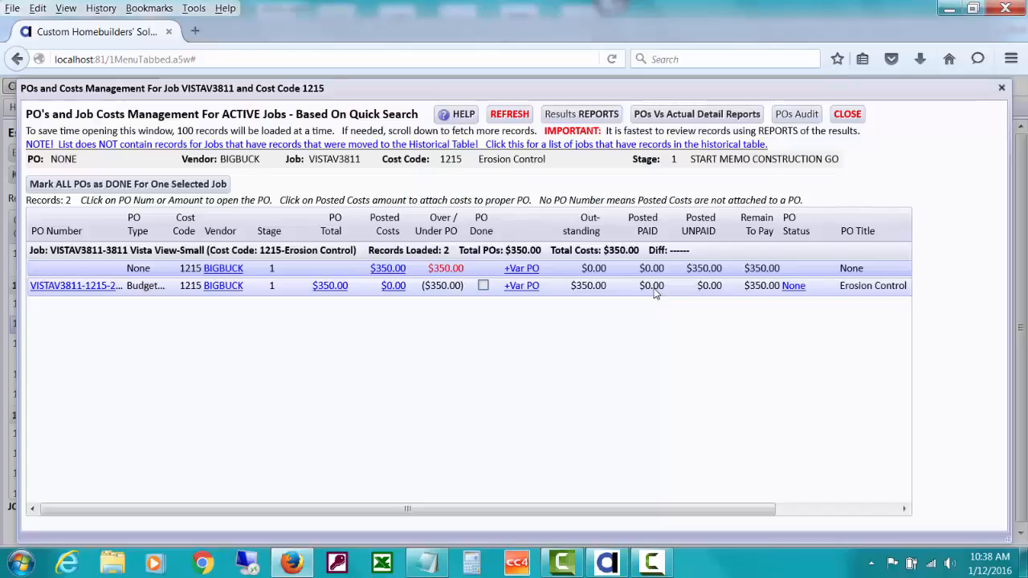
pyautogui.click(509, 114)
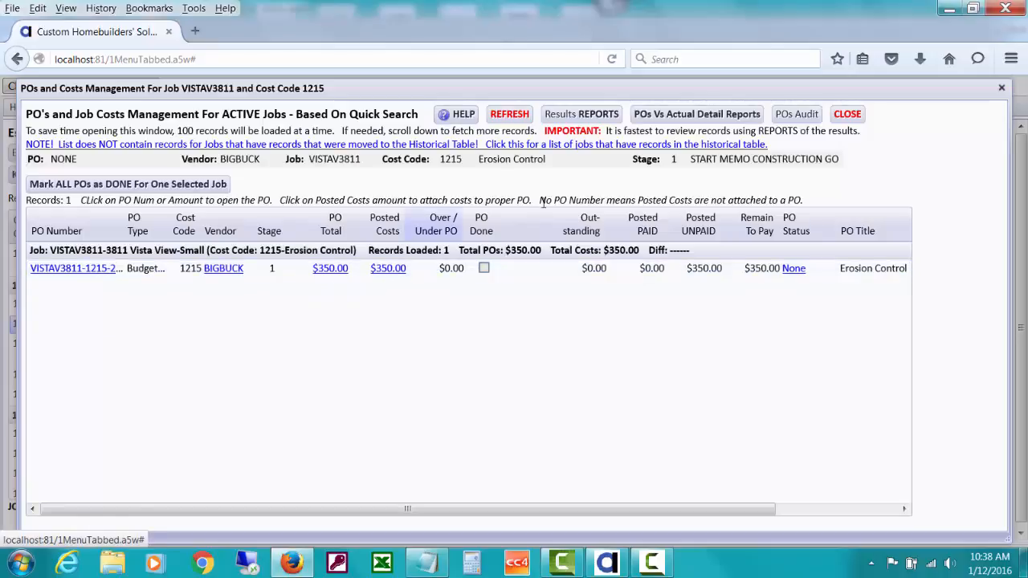
pyautogui.click(845, 116)
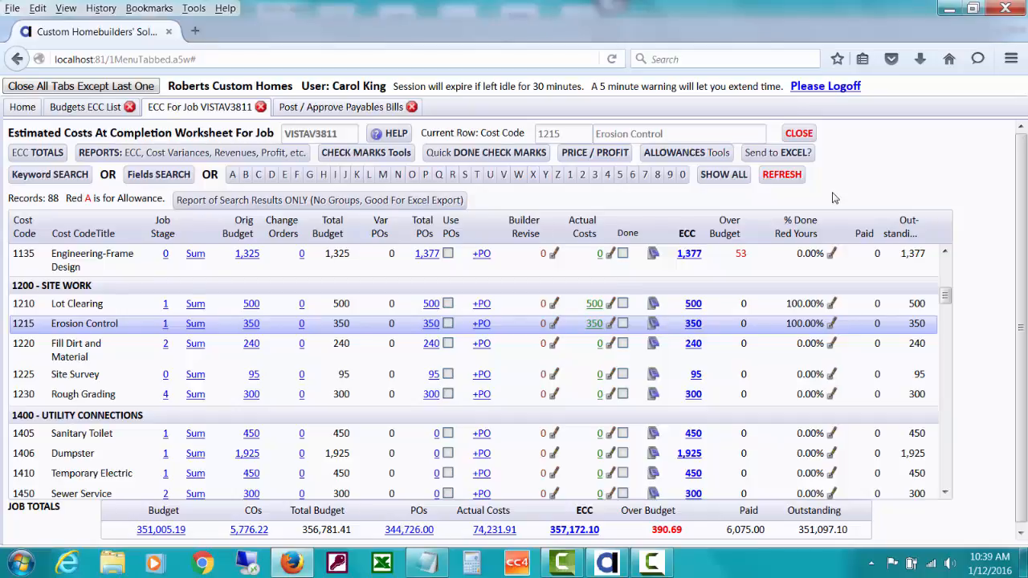
# Open the Job Costs help tutorials and expand the Quickly Review and Edit Job Costs topic.
pyautogui.click(394, 134)
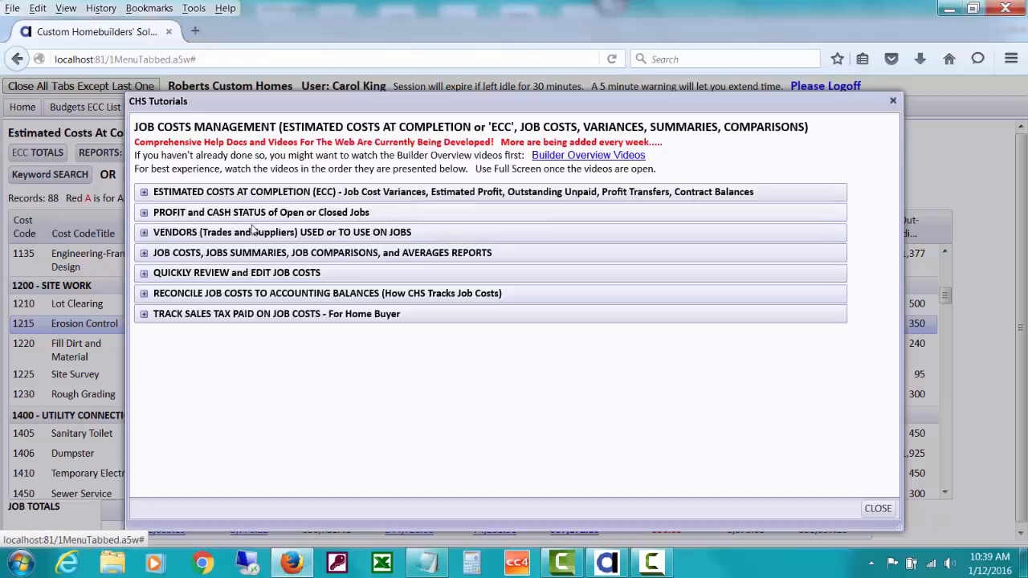
pyautogui.click(241, 273)
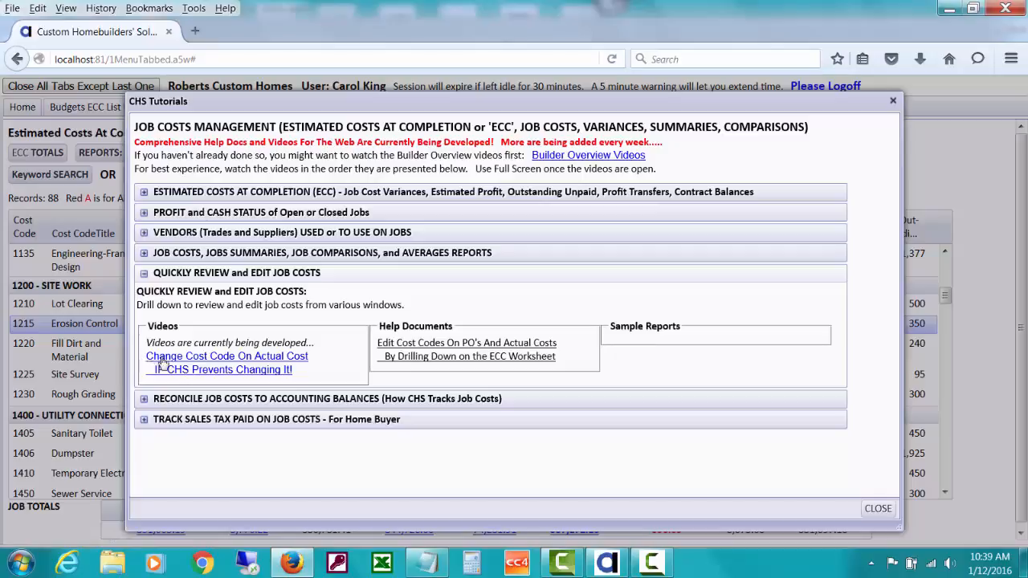